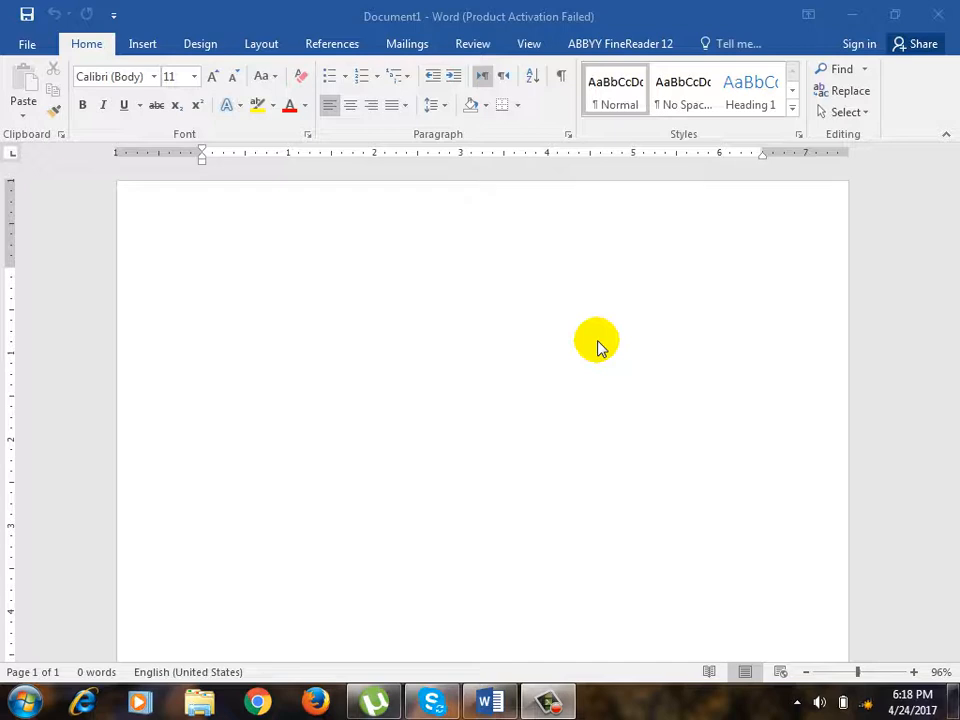
right_click(755, 100)
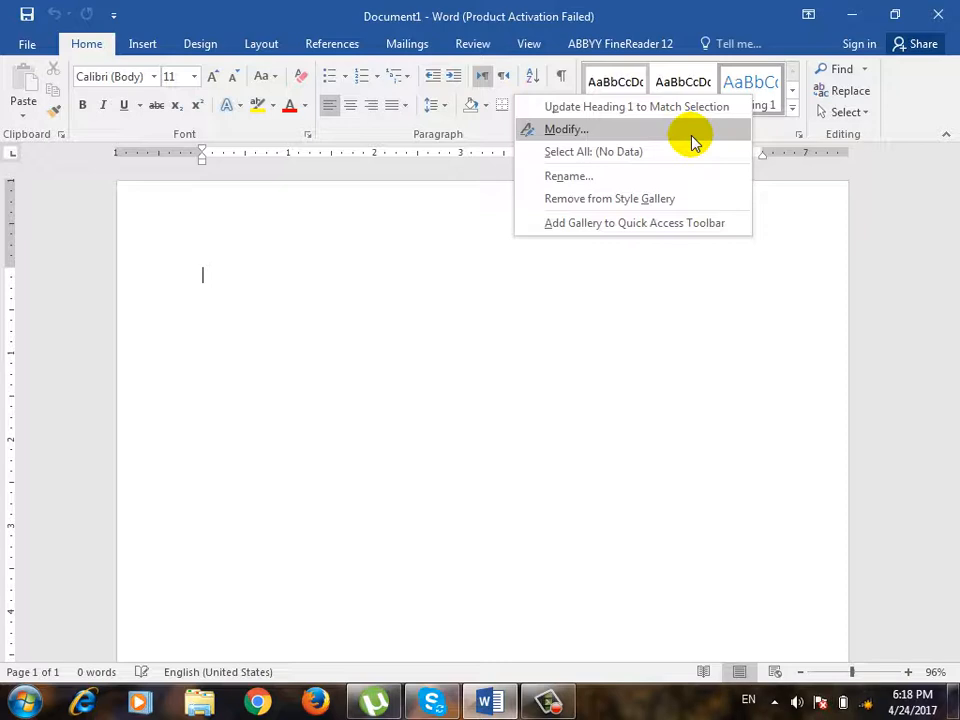
left_click(700, 11)
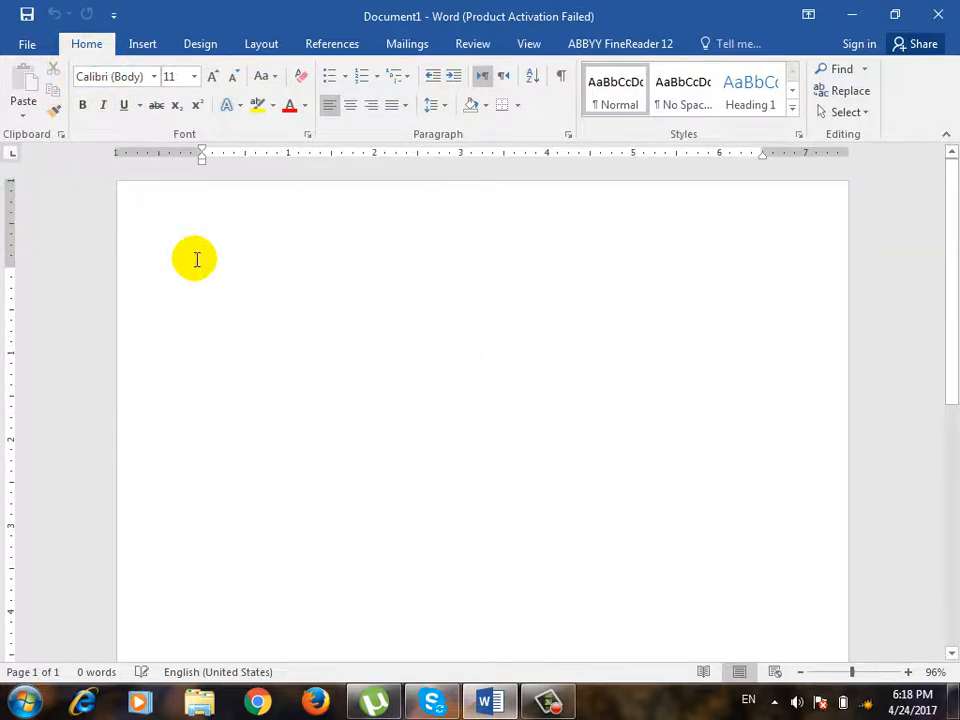
Create a new document from the Timeless report template, dismissing the Windows color scheme prompt without changing the scheme.
left_click(17, 45)
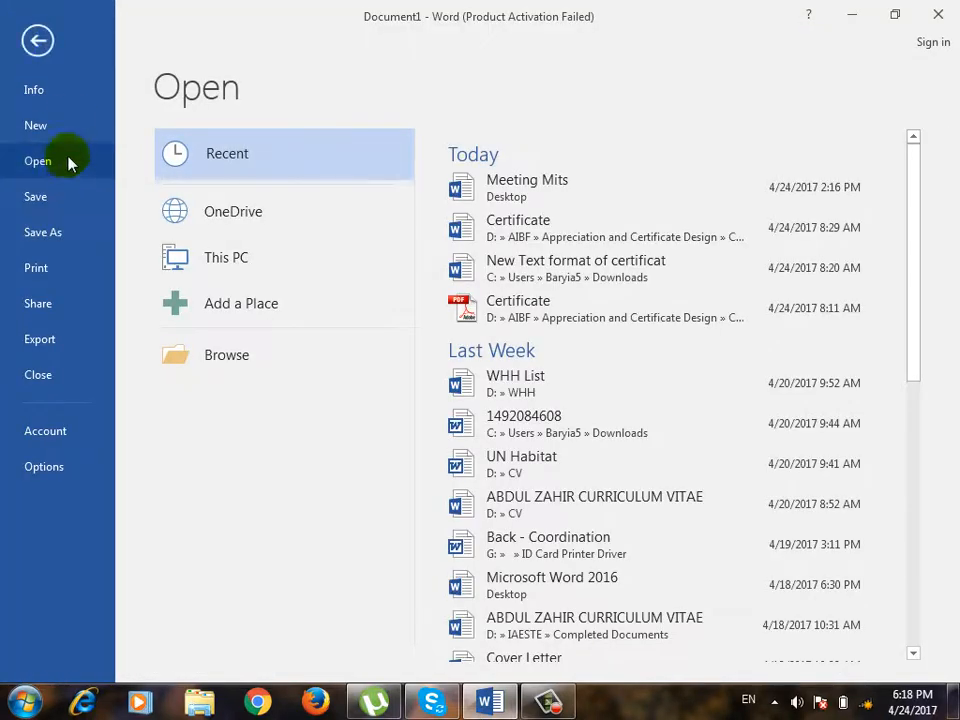
left_click(55, 130)
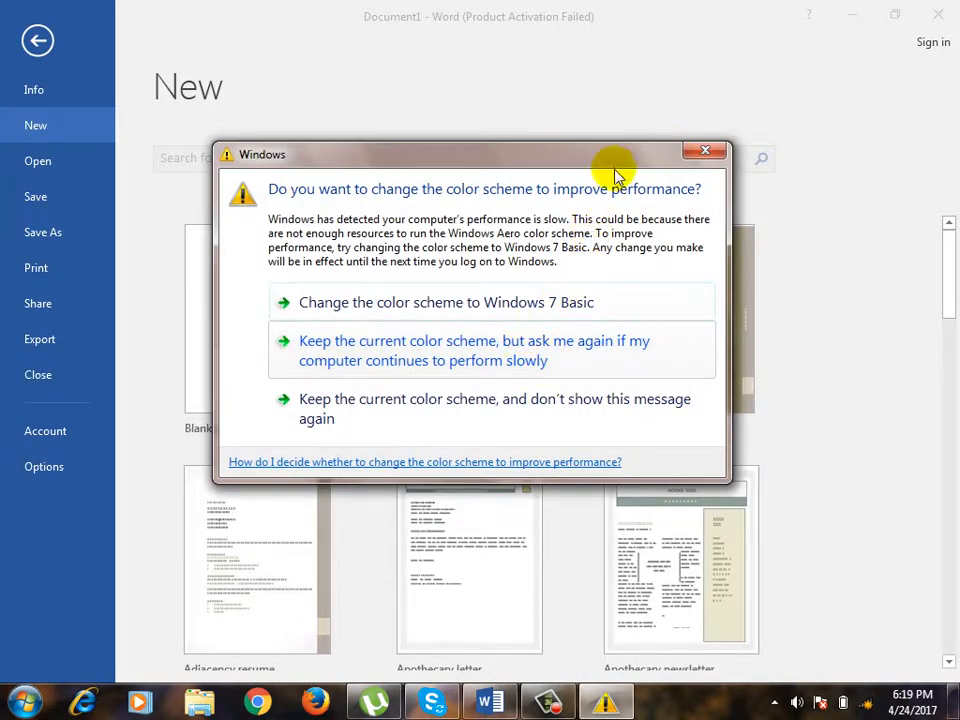
left_click(705, 153)
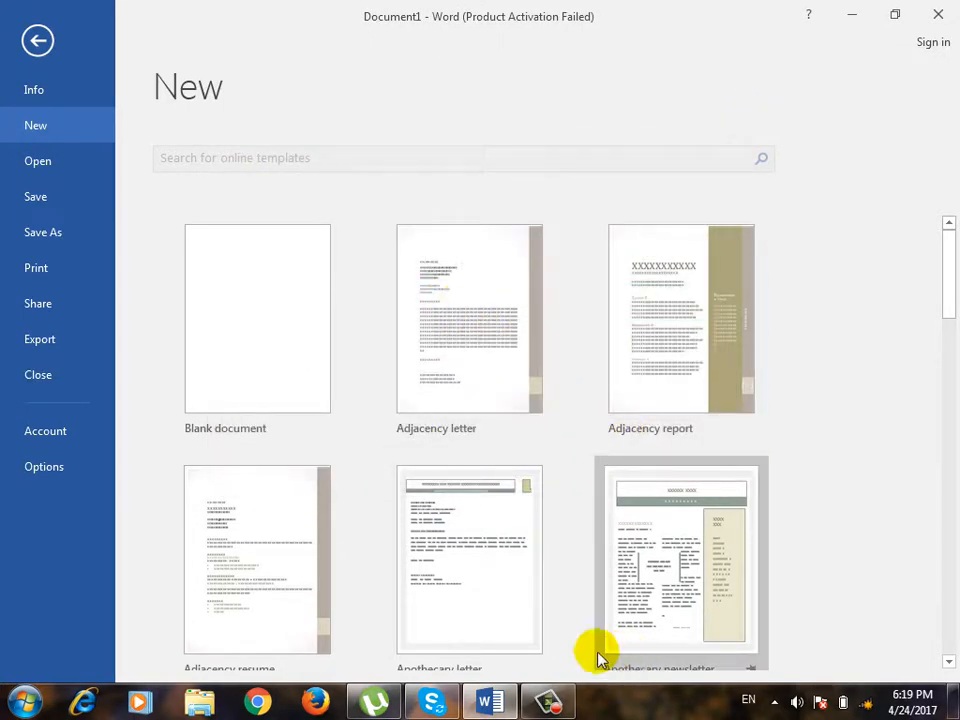
left_click(552, 700)
left_click(870, 625)
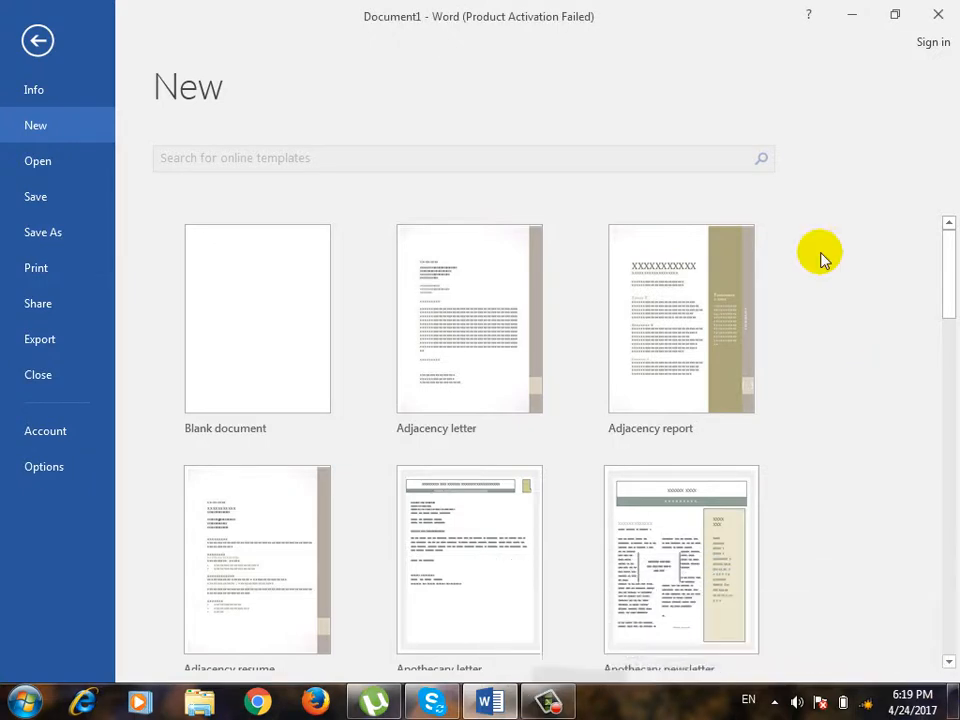
left_click_drag(945, 266, 945, 536)
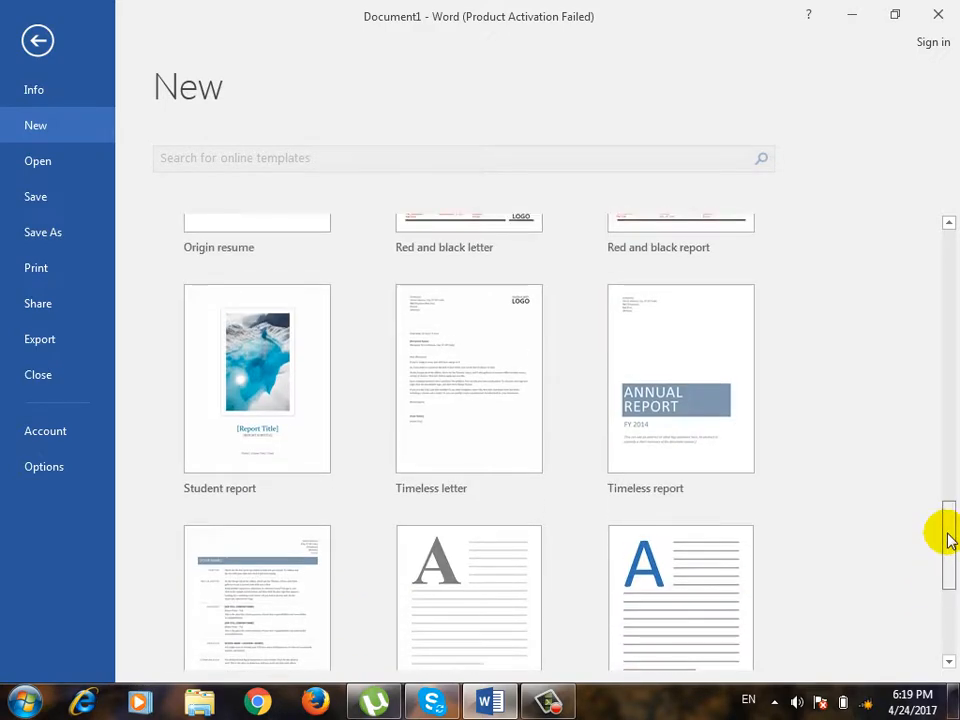
left_click(689, 397)
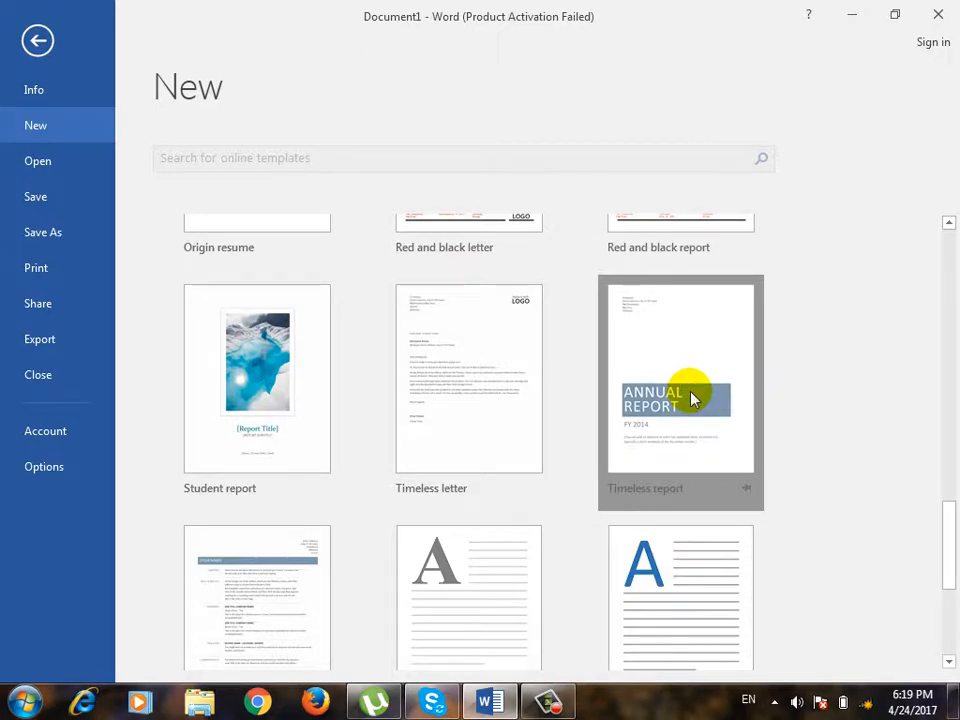
Look over the annual report's cover page and check its print preview, returning to the document.
scroll(612, 440, "down", 5)
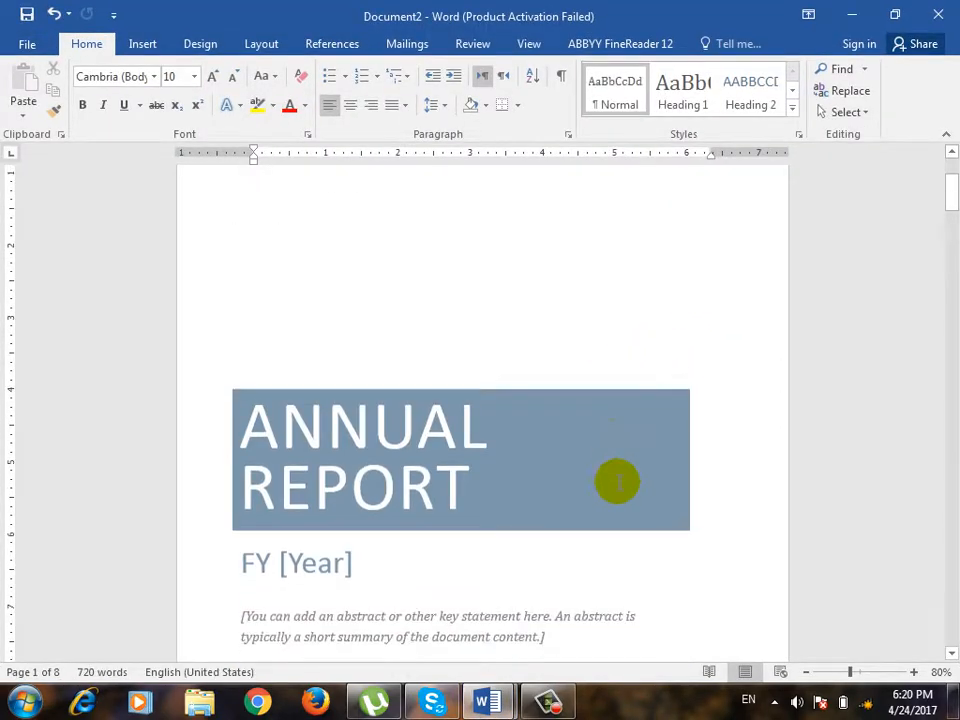
scroll(510, 400, "up", 5)
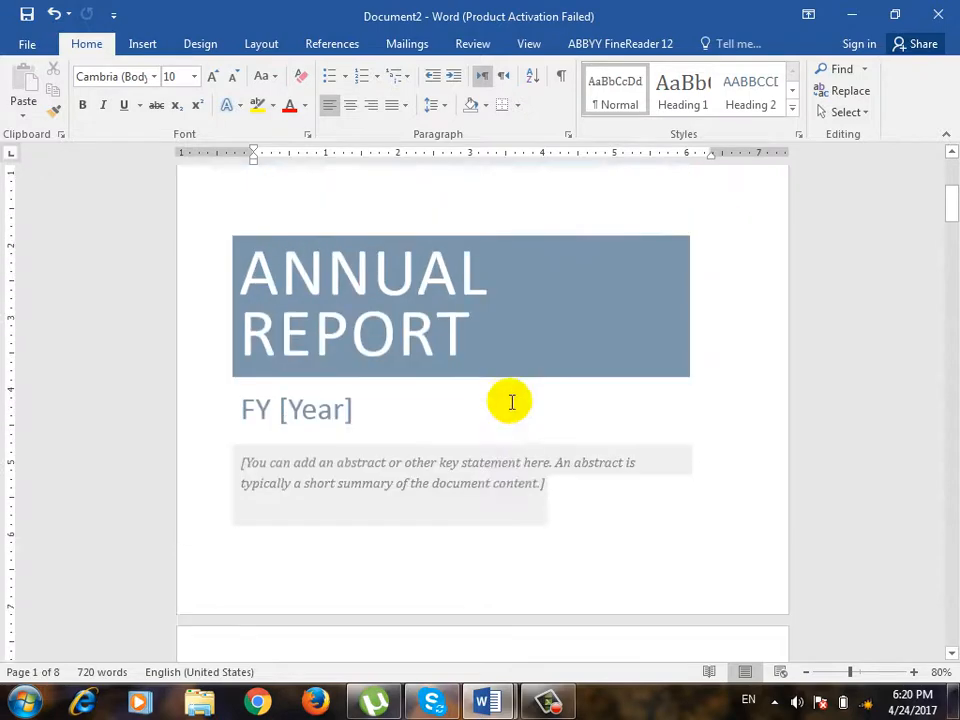
left_click(16, 42)
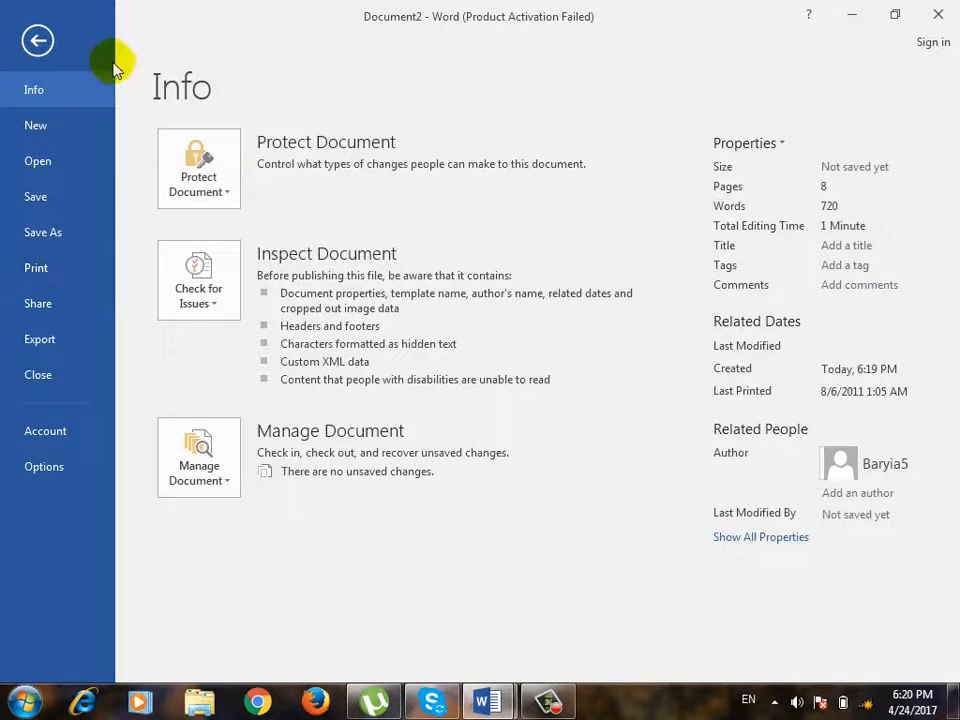
left_click(77, 276)
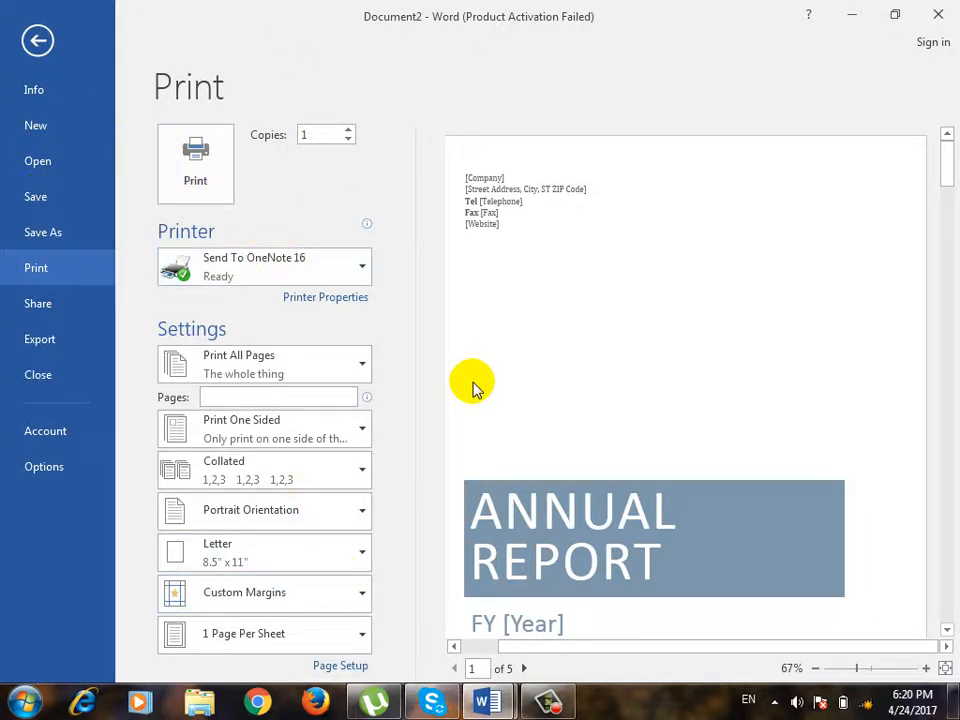
left_click(57, 50)
Read through the report's pages from the cover to the notes to financial statements, ending back at the cover.
scroll(429, 358, "down", 5)
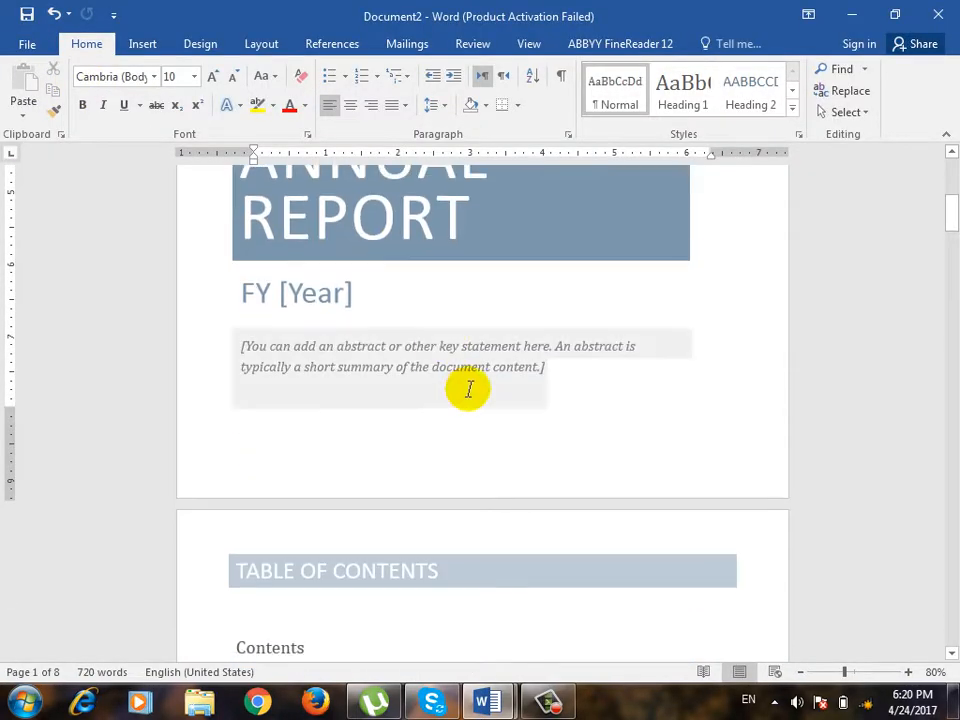
scroll(468, 389, "down", 15)
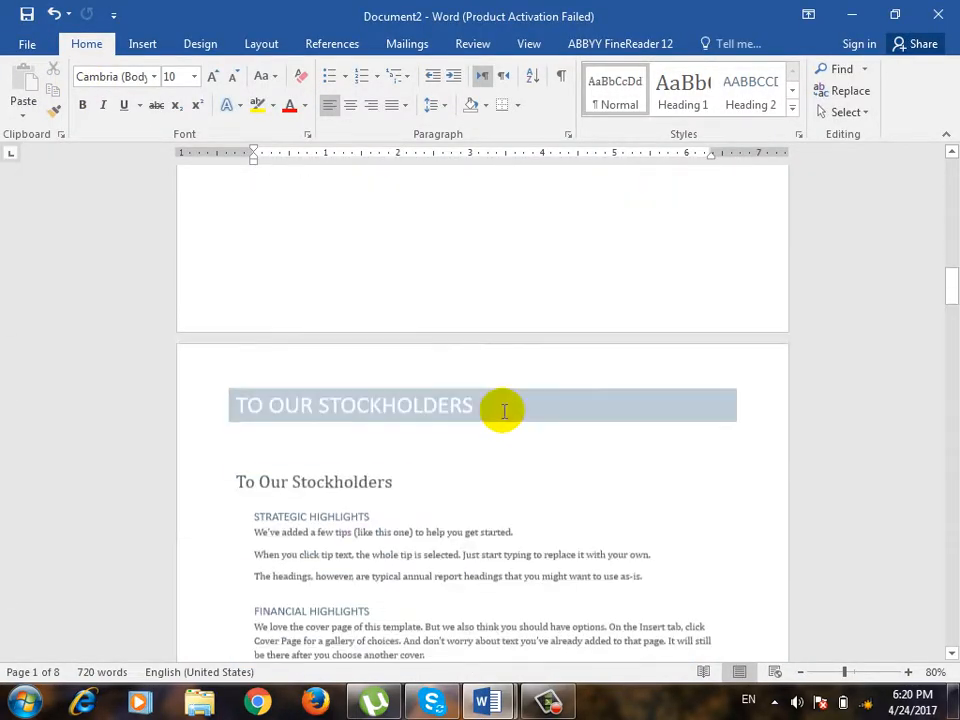
scroll(503, 410, "down", 15)
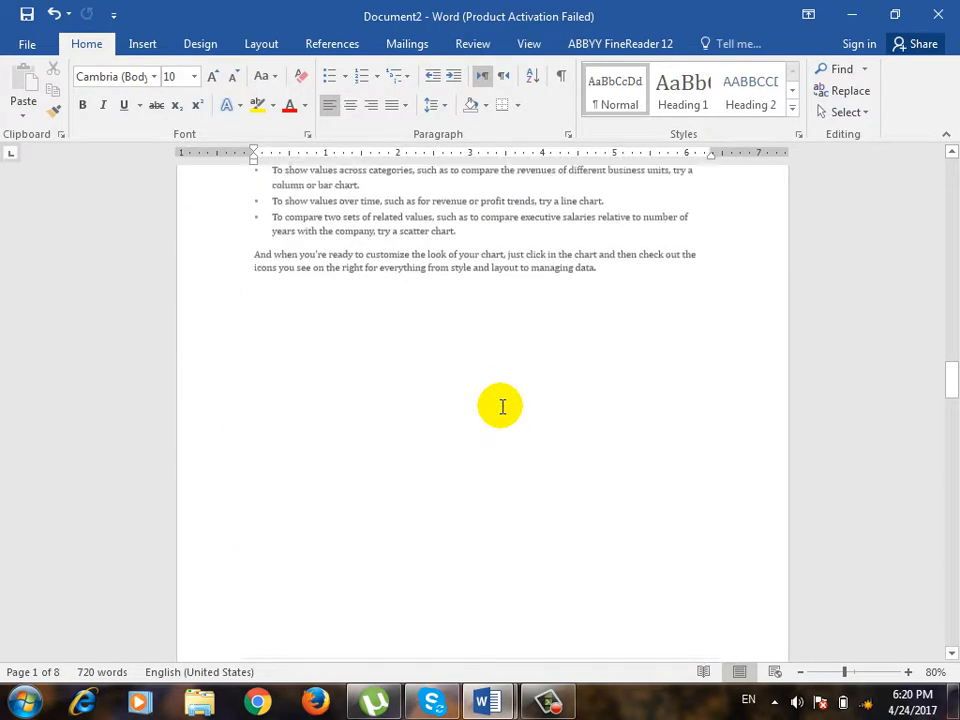
scroll(502, 406, "down", 15)
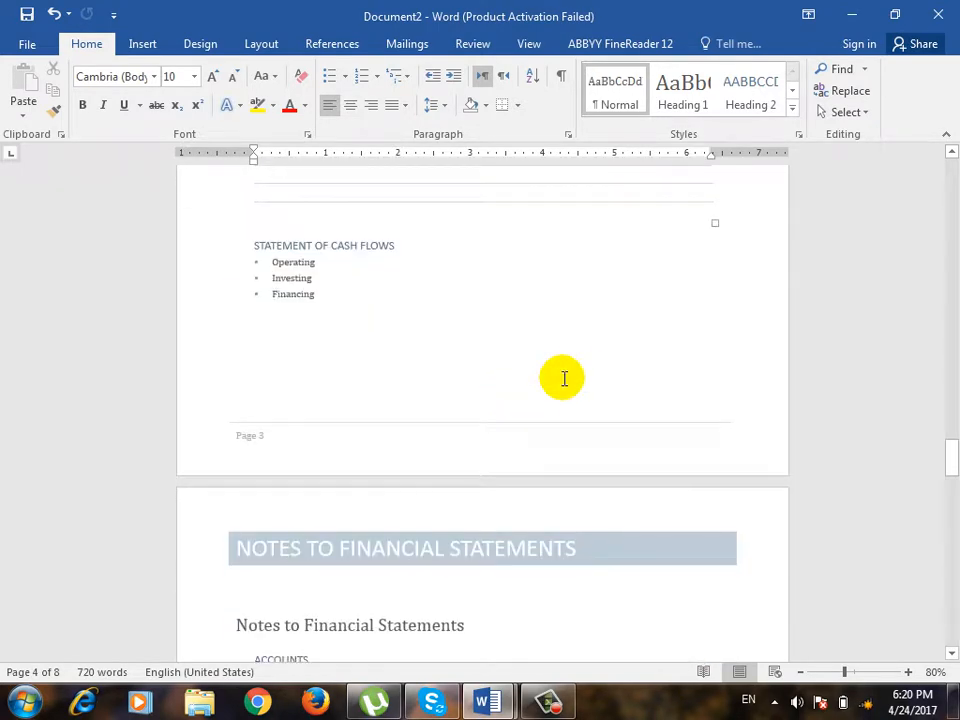
scroll(564, 378, "down", 10)
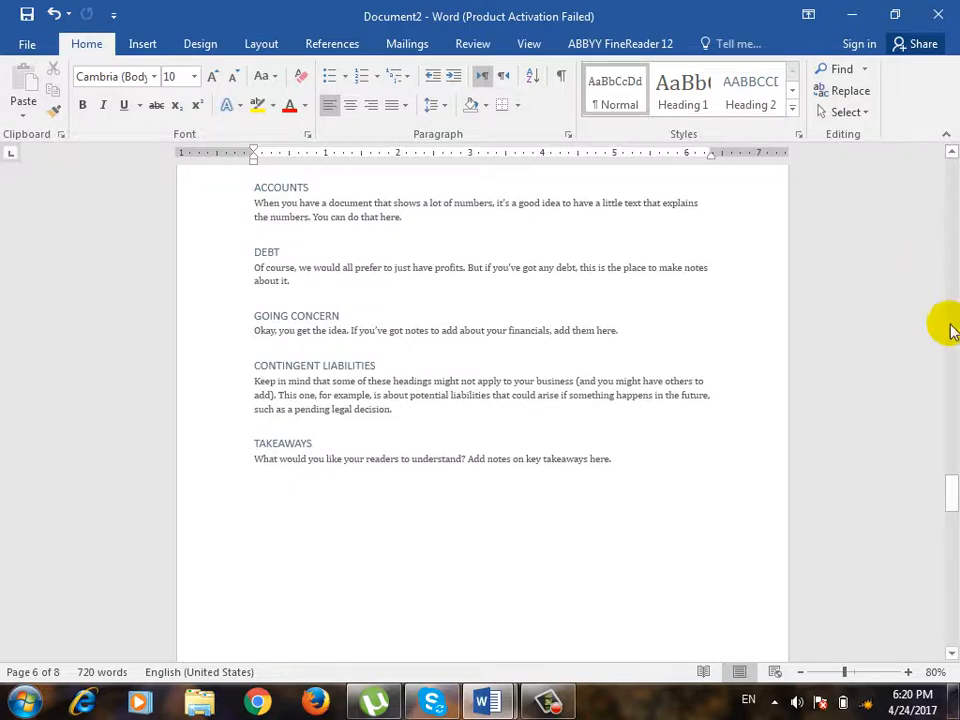
left_click_drag(941, 495, 945, 146)
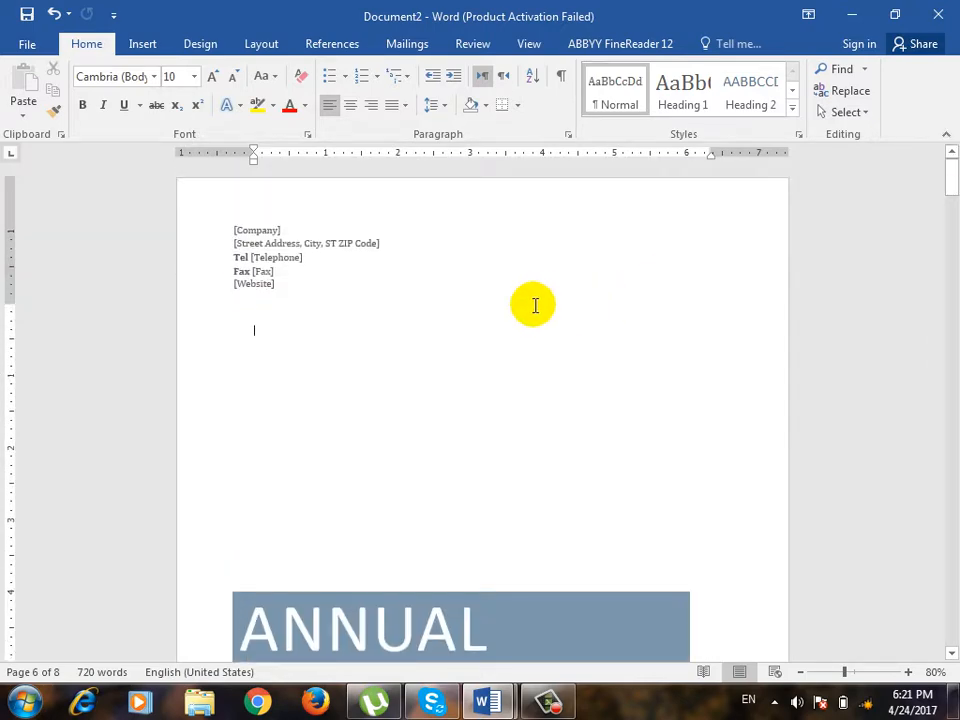
Open the print preview and page forward through the annual report, returning to its first page.
left_click(27, 44)
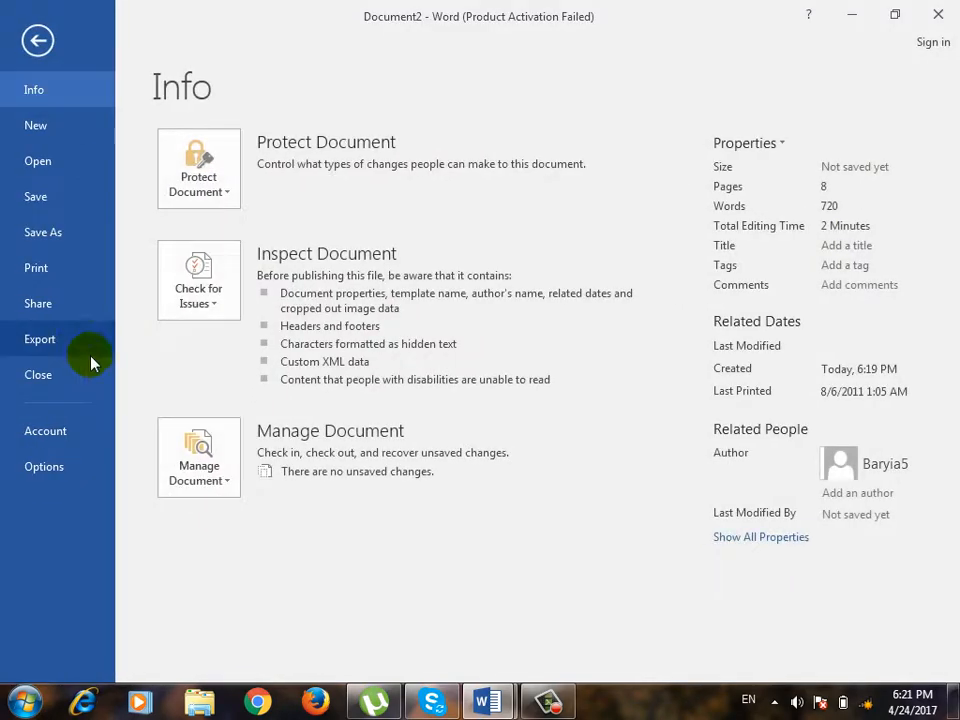
left_click(79, 268)
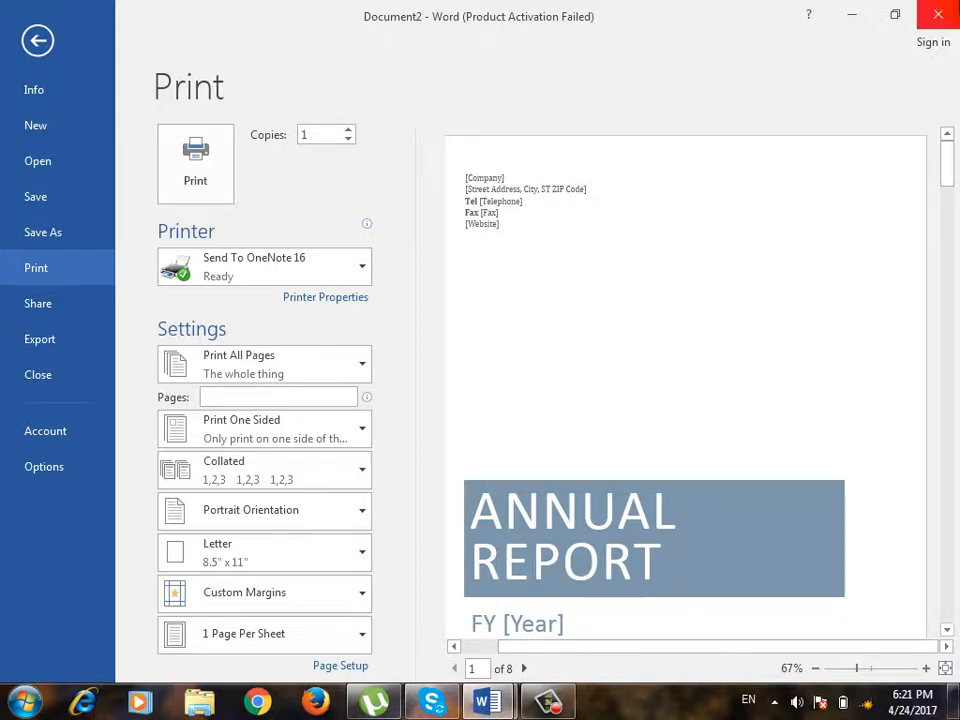
left_click_drag(945, 178, 948, 238)
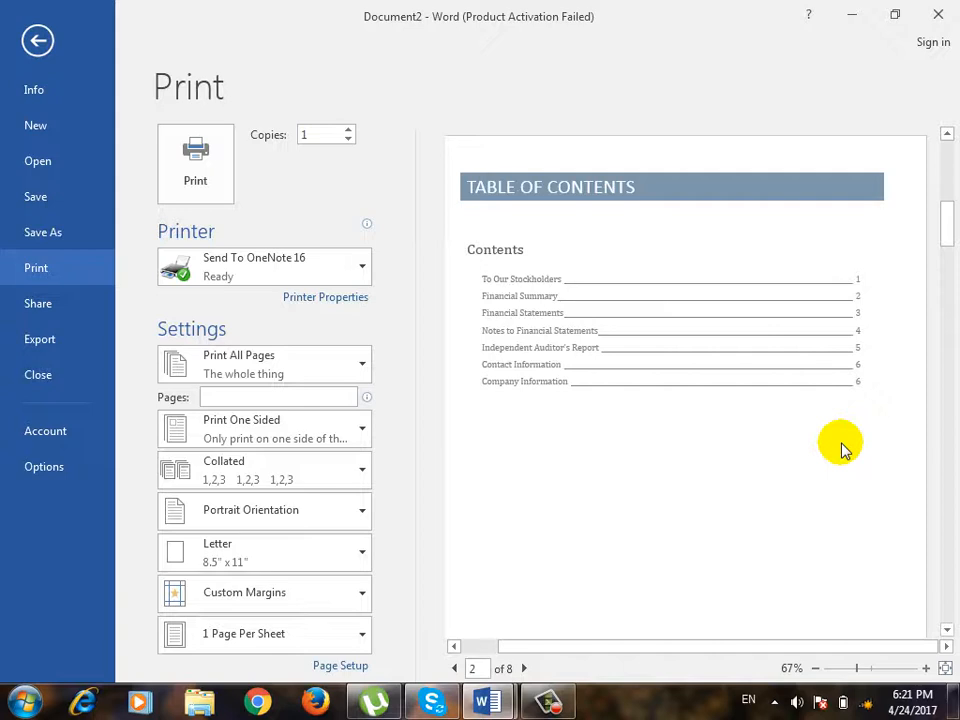
left_click(524, 668)
left_click(524, 668)
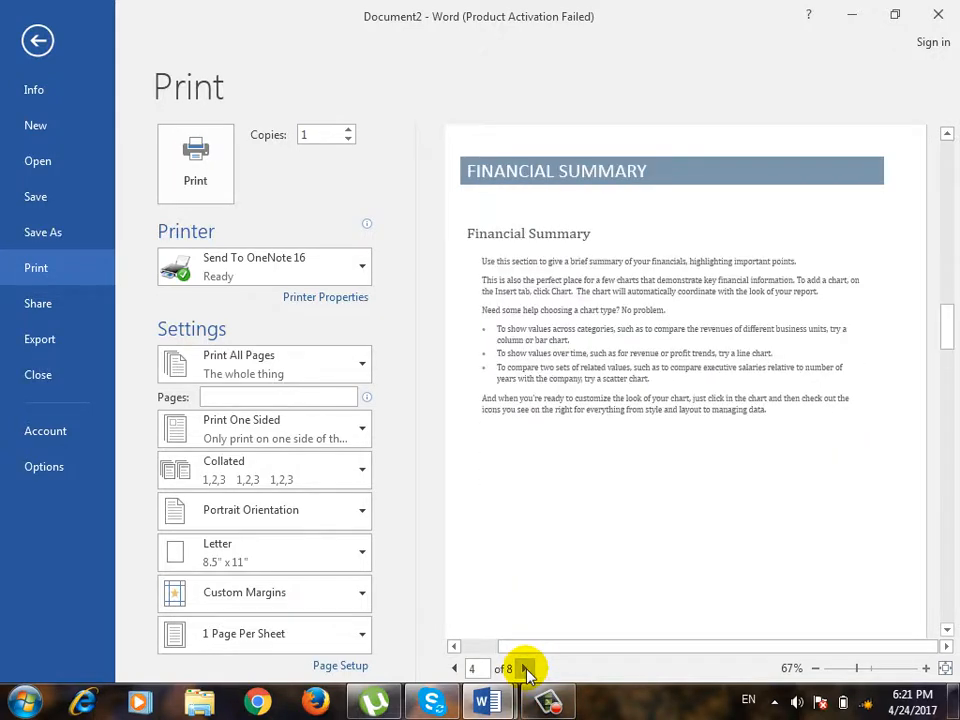
left_click(524, 668)
left_click(453, 668)
left_click(453, 668)
left_click(453, 668)
left_click(453, 668)
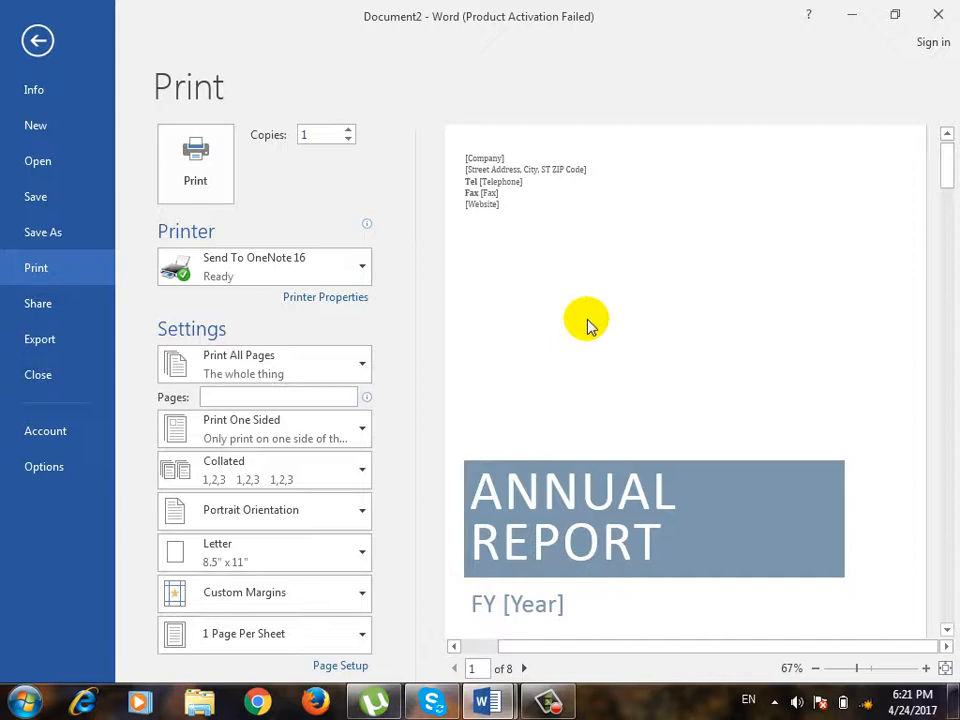
Examine the available printers and the print range options, and return to the document without changing them.
left_click(362, 268)
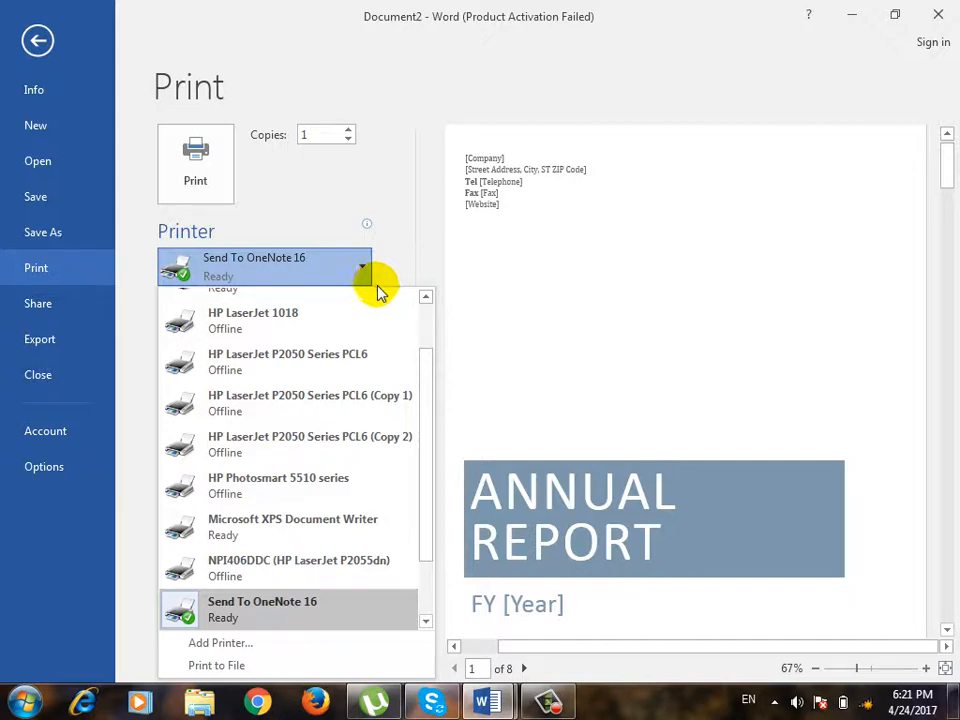
scroll(427, 343, "up", 2)
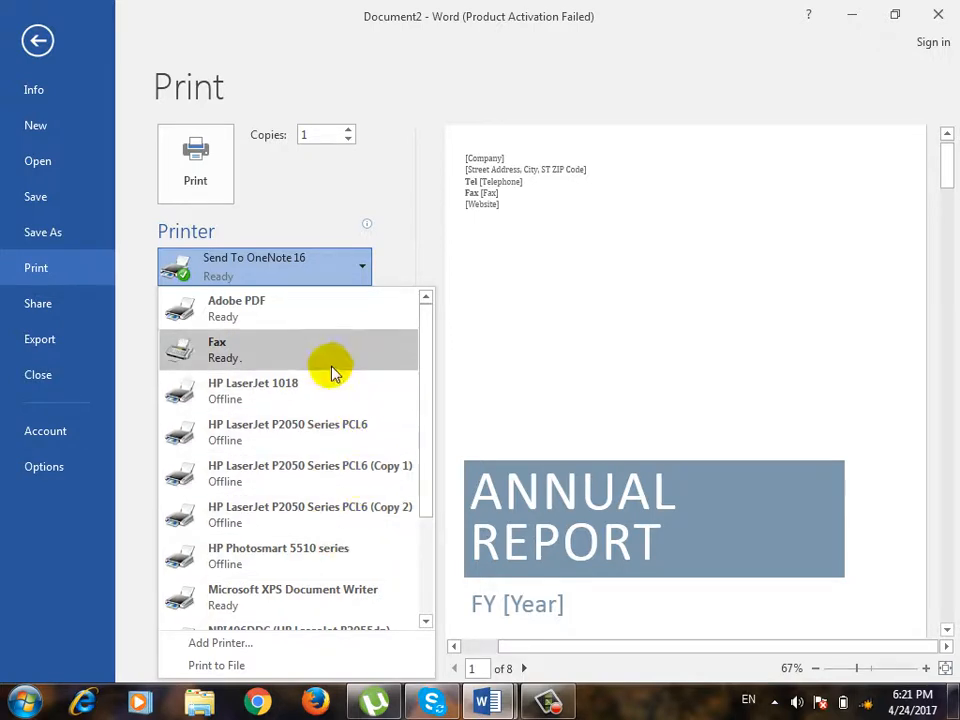
mouse_move(305, 400)
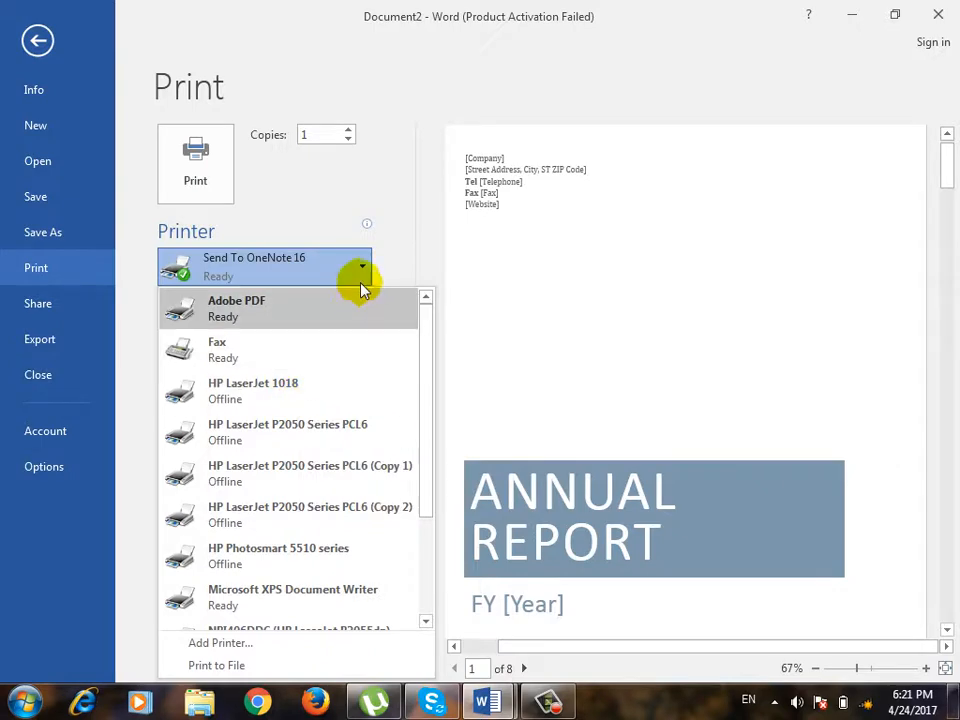
left_click(362, 265)
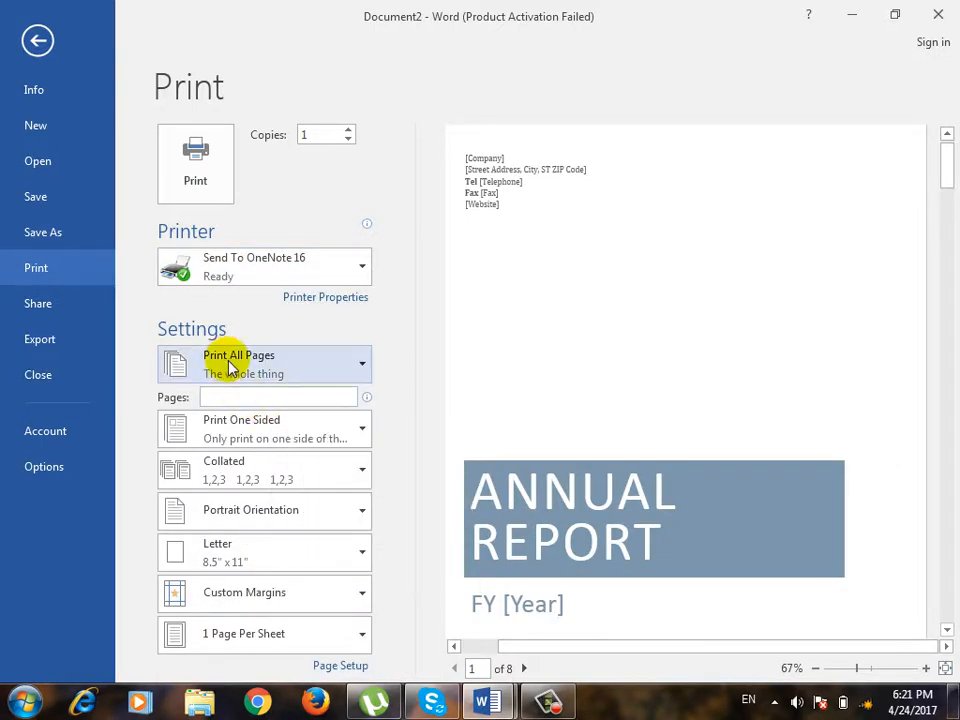
left_click(284, 366)
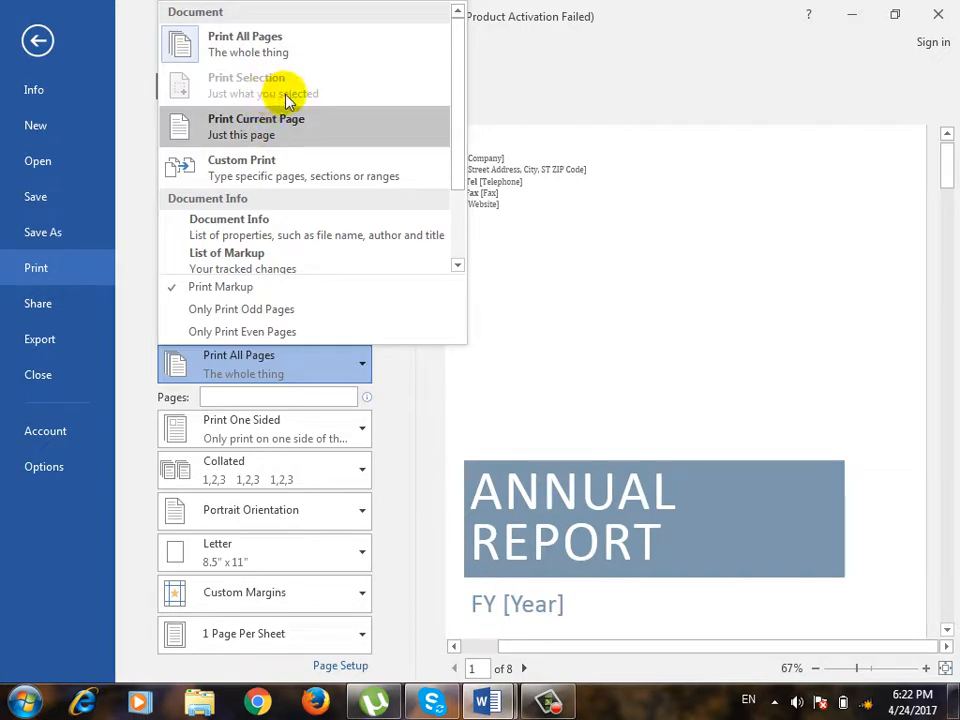
left_click(38, 42)
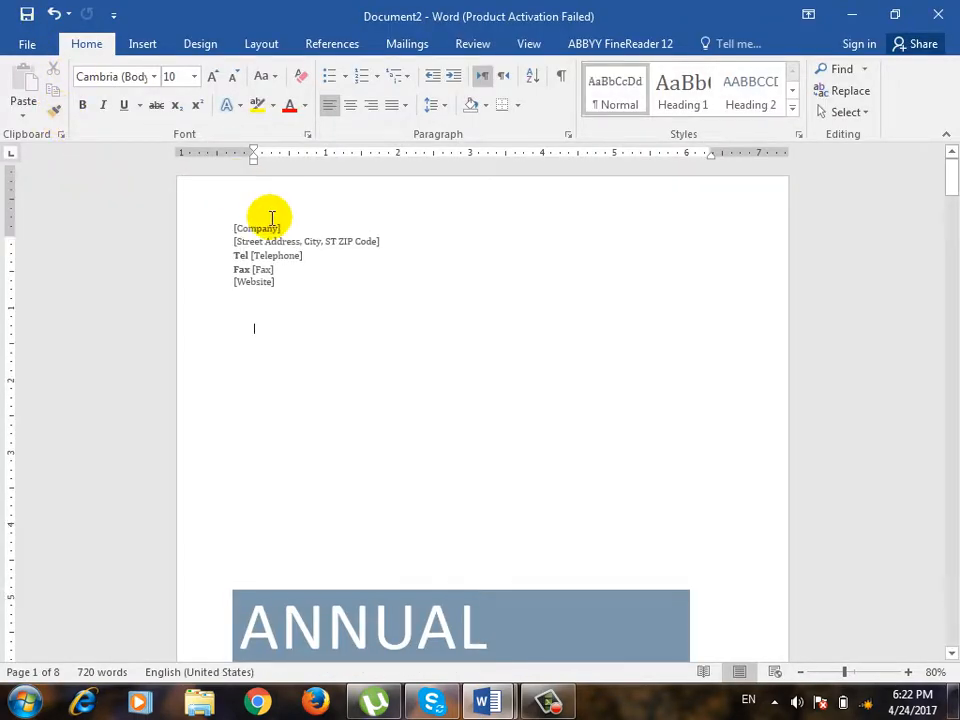
Select all entries of the table of contents on the report's second page.
scroll(280, 243, "down", 15)
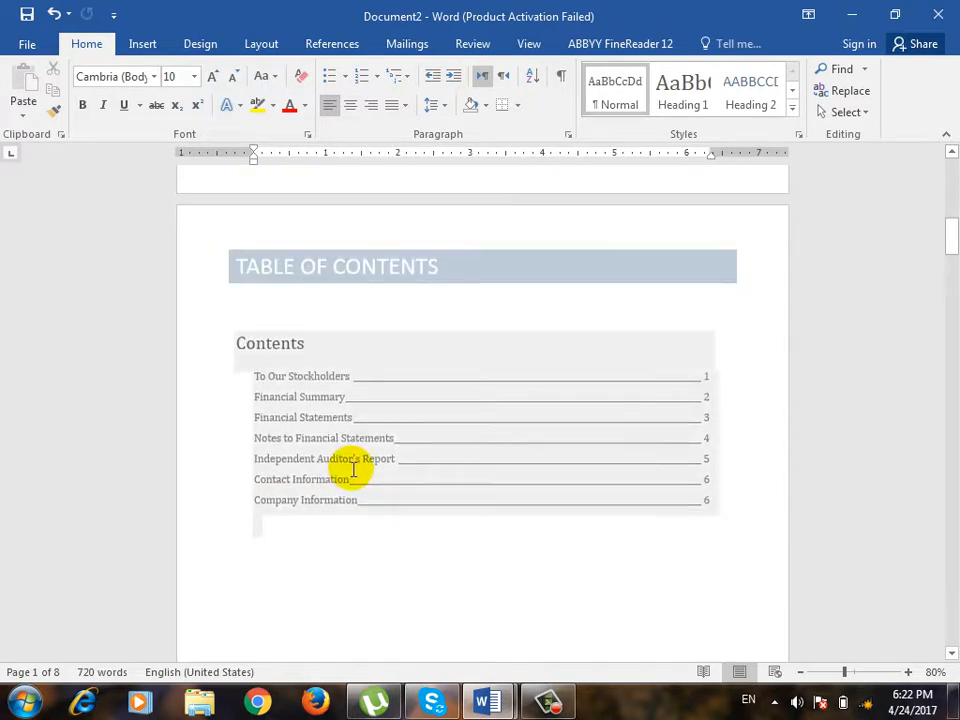
scroll(600, 450, "down", 1)
left_click(388, 347)
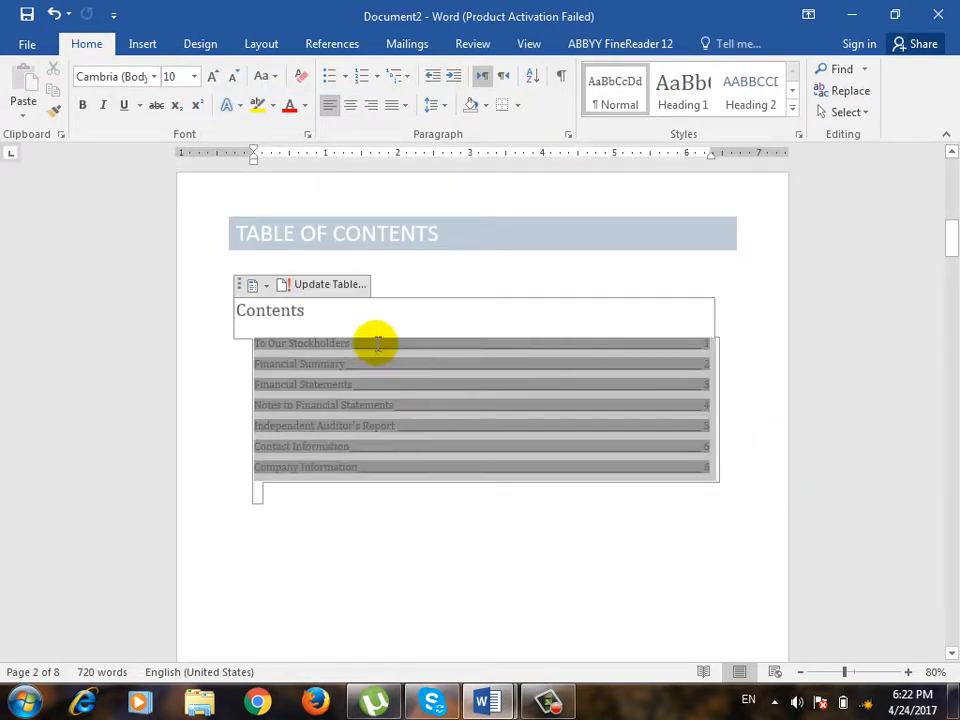
left_click(150, 349)
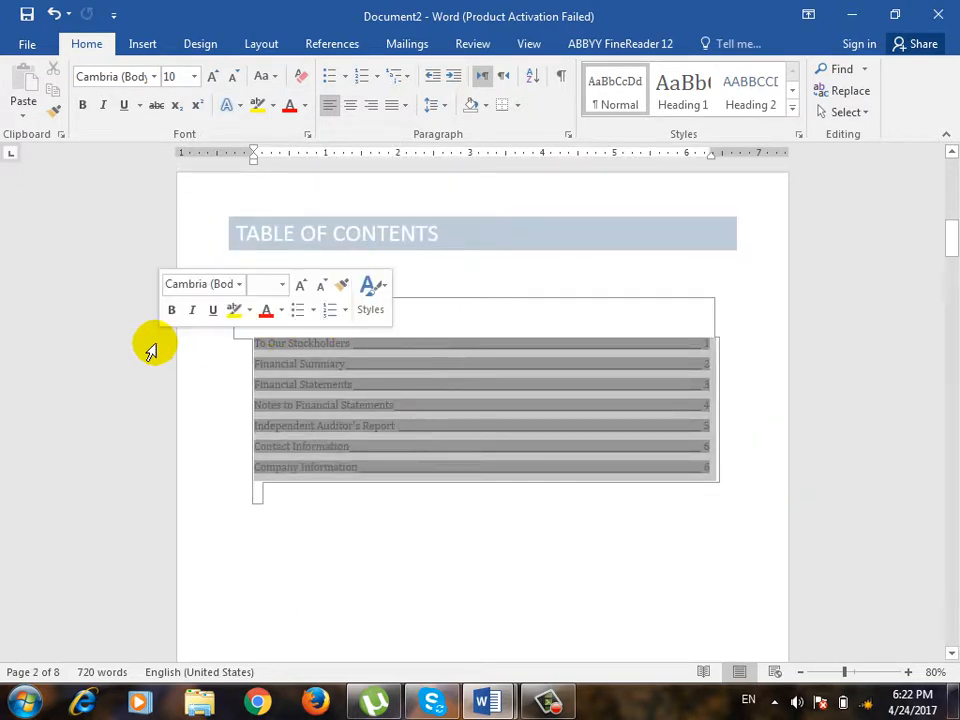
Set the print range to Print Selection so that only the selected table of contents entries are printed.
left_click(27, 44)
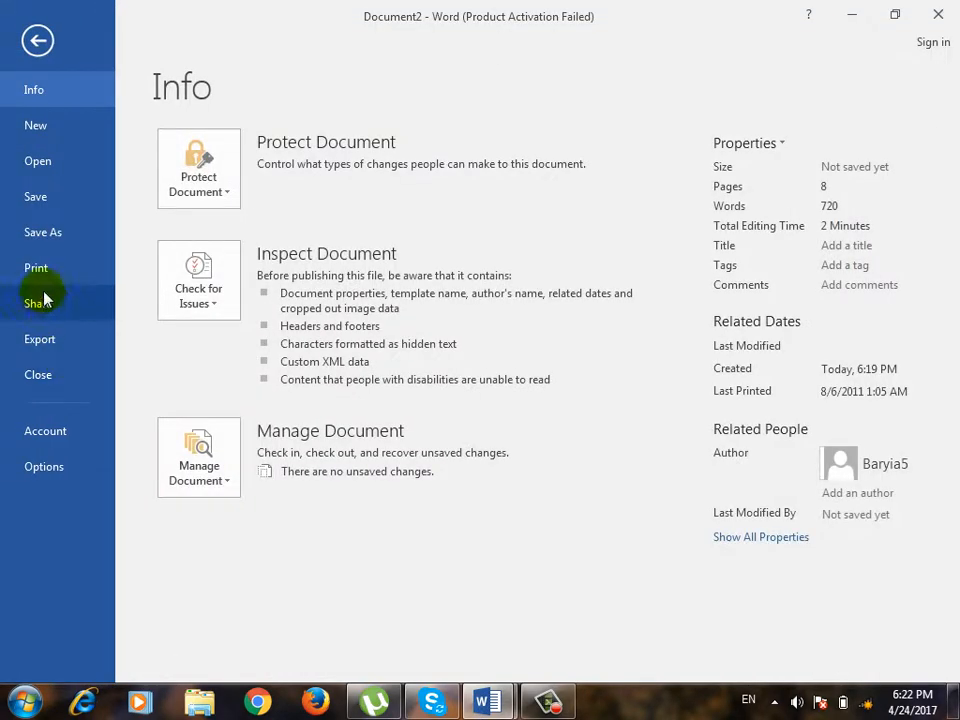
left_click(40, 268)
left_click(268, 365)
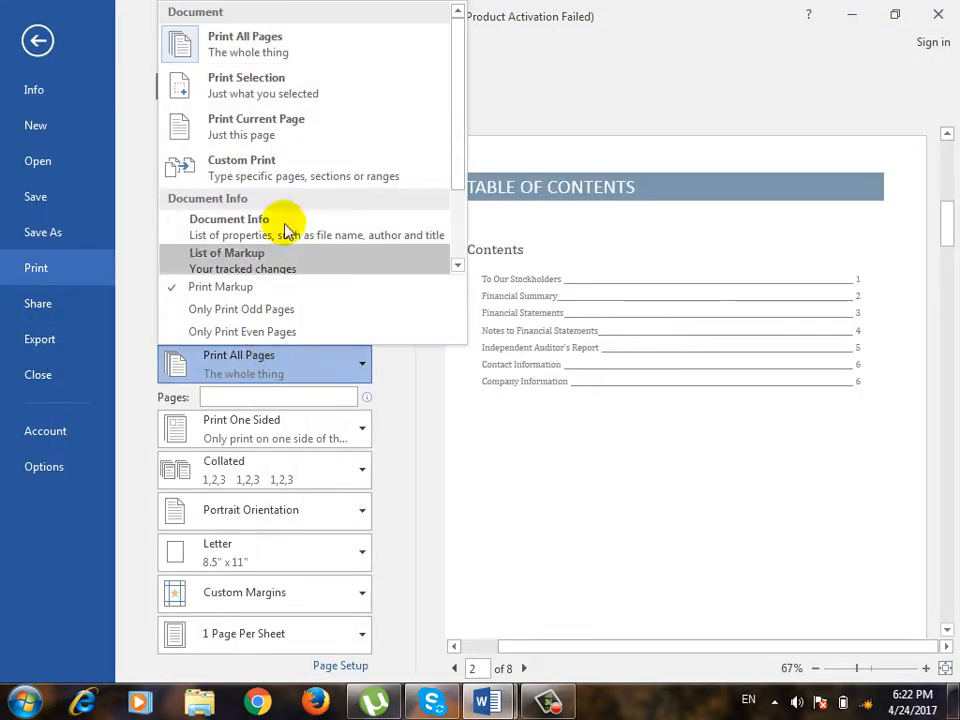
left_click(283, 93)
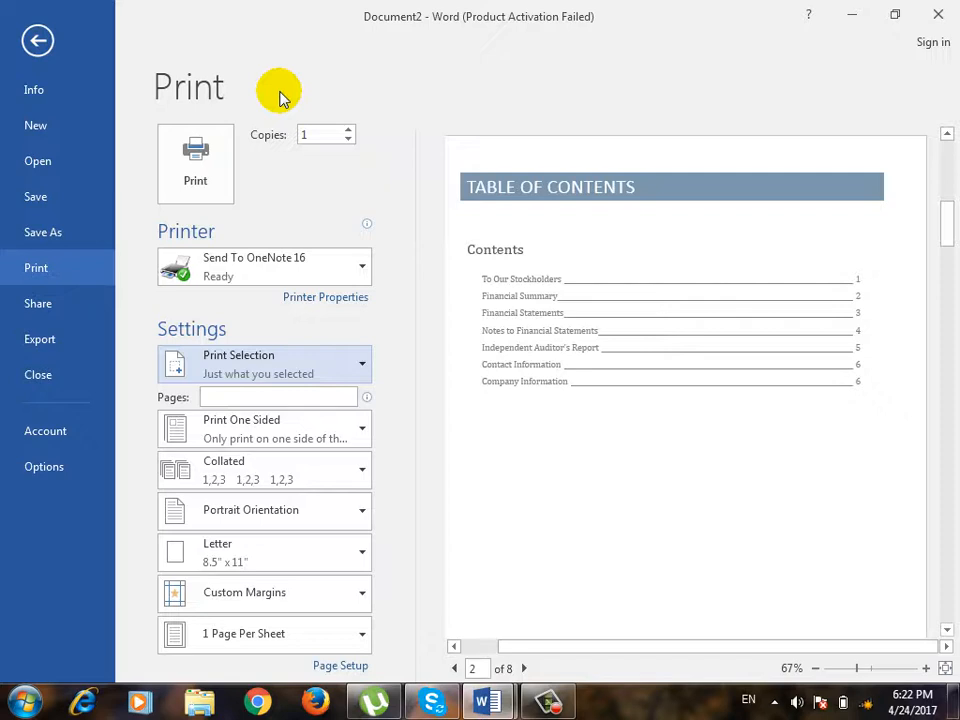
Return to the document, clear the selection by placing the cursor in page 3's To Our Stockholders heading, and reopen the print settings.
left_click(262, 358)
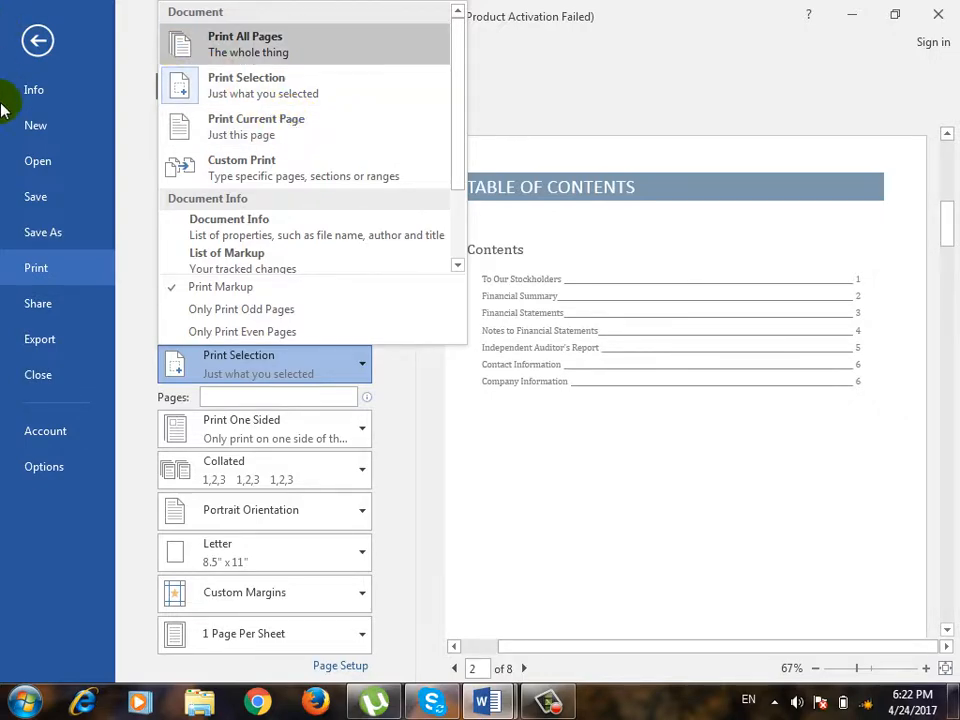
left_click(38, 40)
left_click(38, 40)
scroll(475, 450, "down", 10)
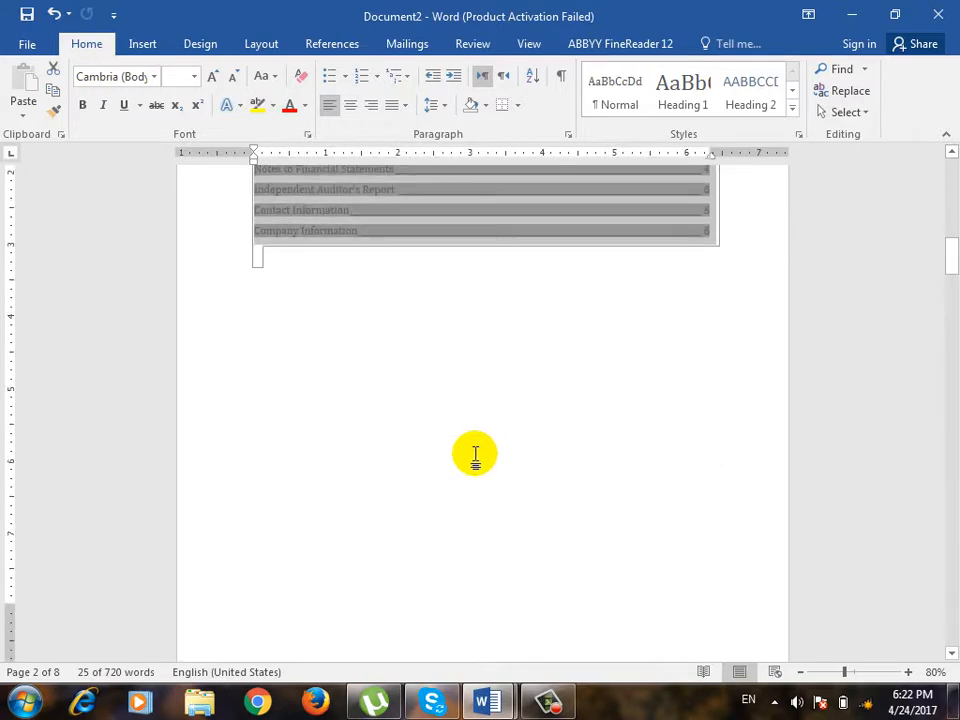
scroll(484, 455, "down", 2)
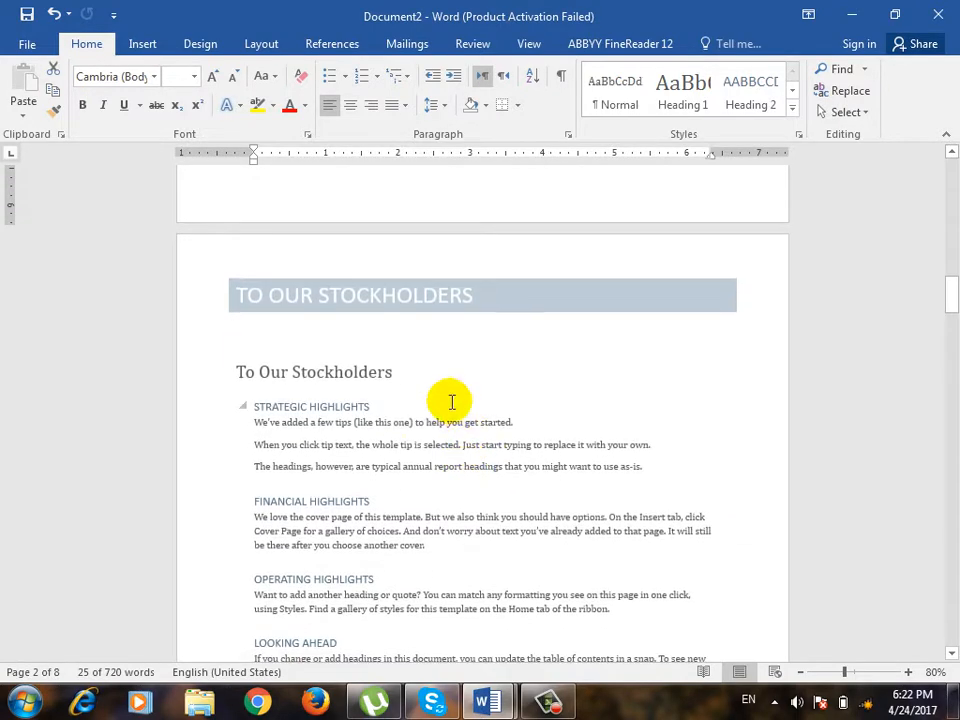
left_click(420, 426)
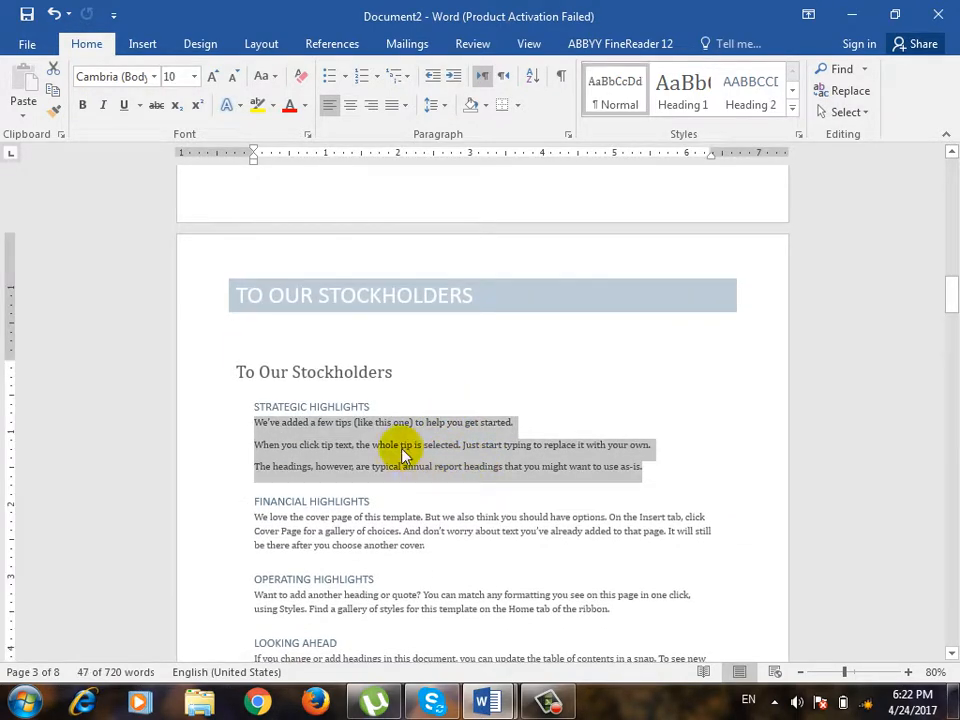
left_click(515, 386)
scroll(532, 370, "down", 2)
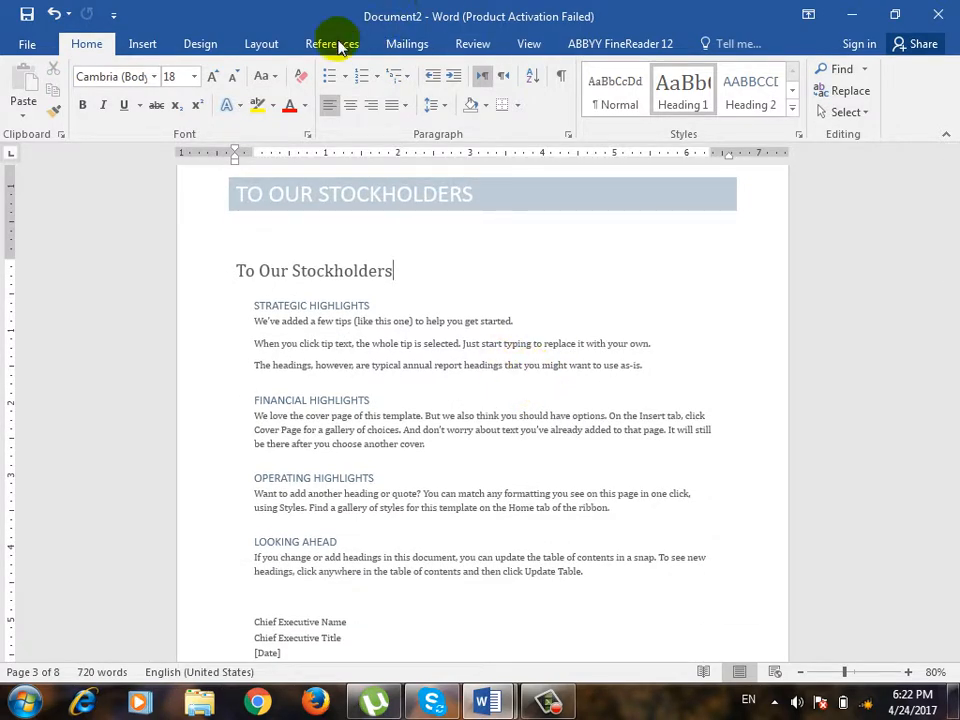
left_click(27, 42)
left_click(62, 280)
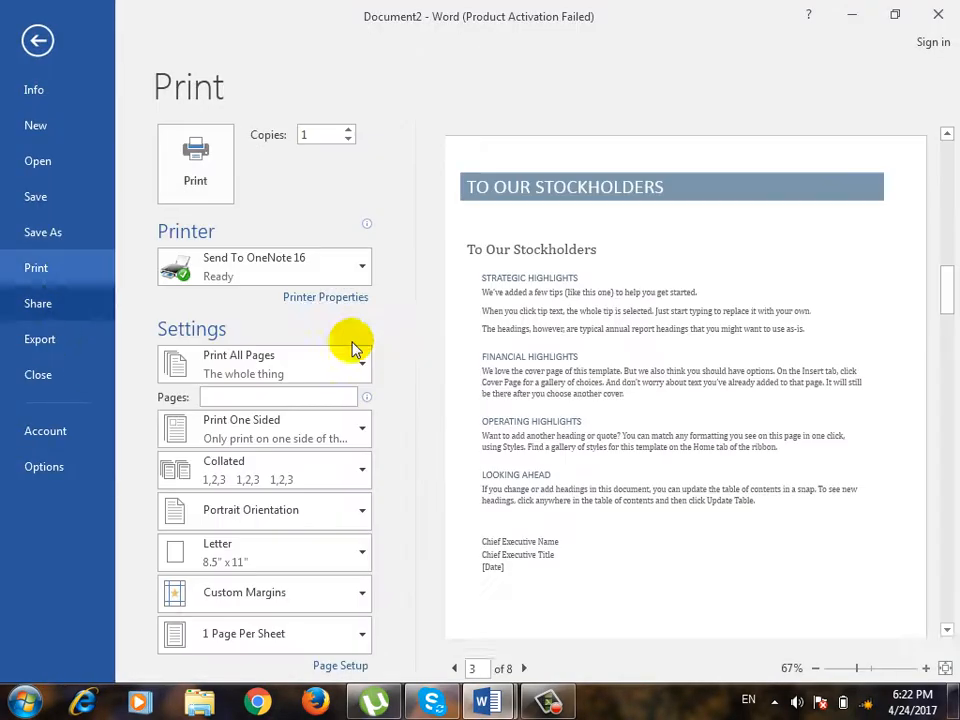
Set the print range to Custom Print with pages 4-8, and dismiss the Windows color scheme message.
left_click(289, 364)
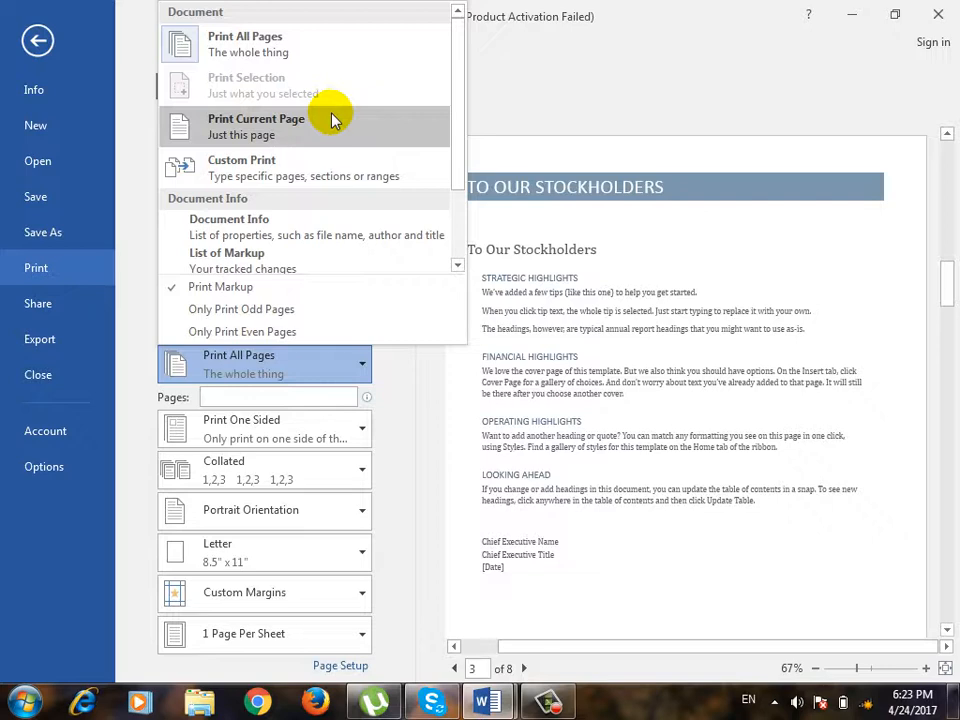
left_click(312, 176)
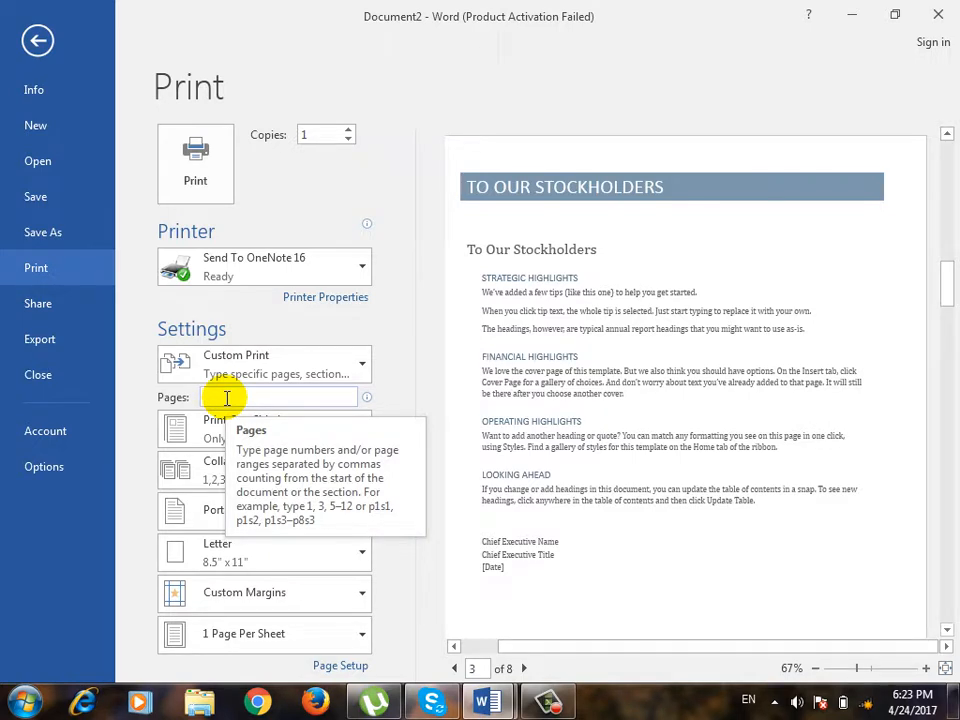
type("8")
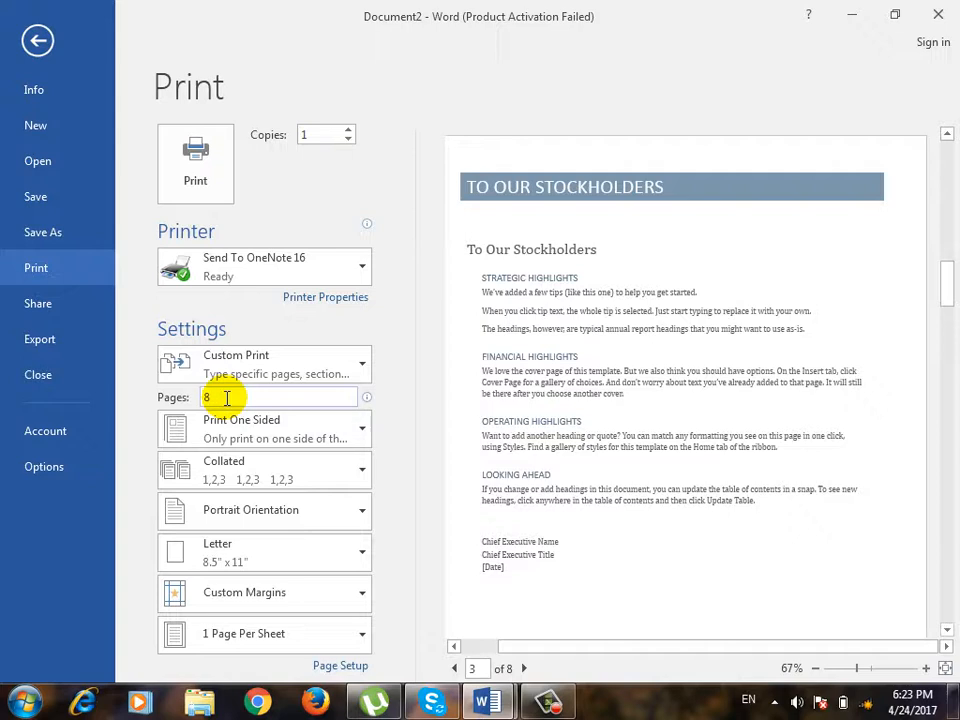
key("BackSpace")
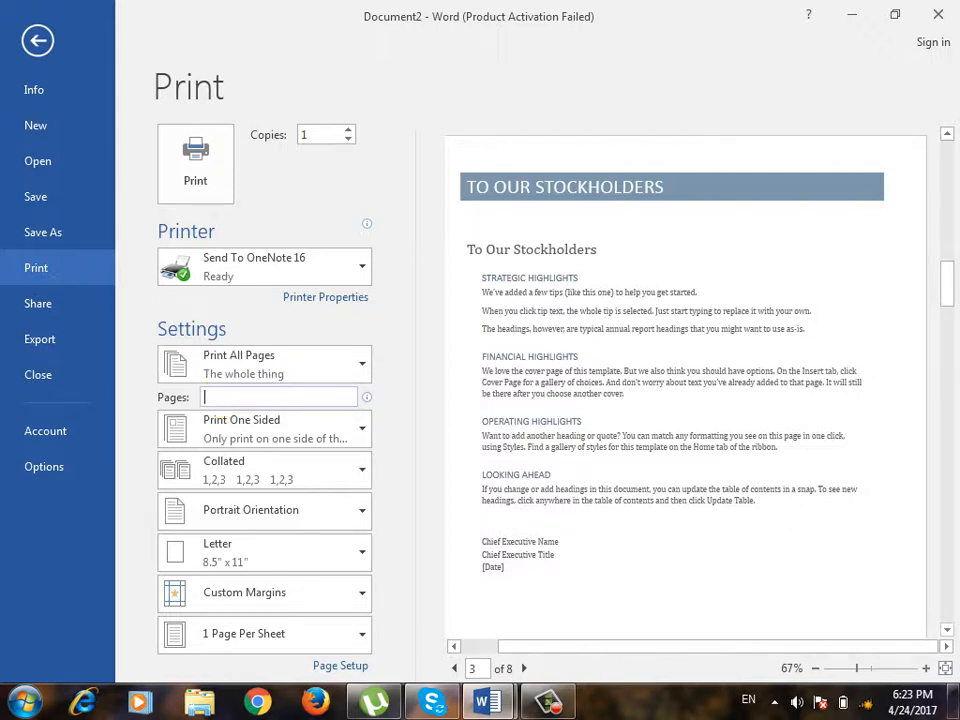
type("4")
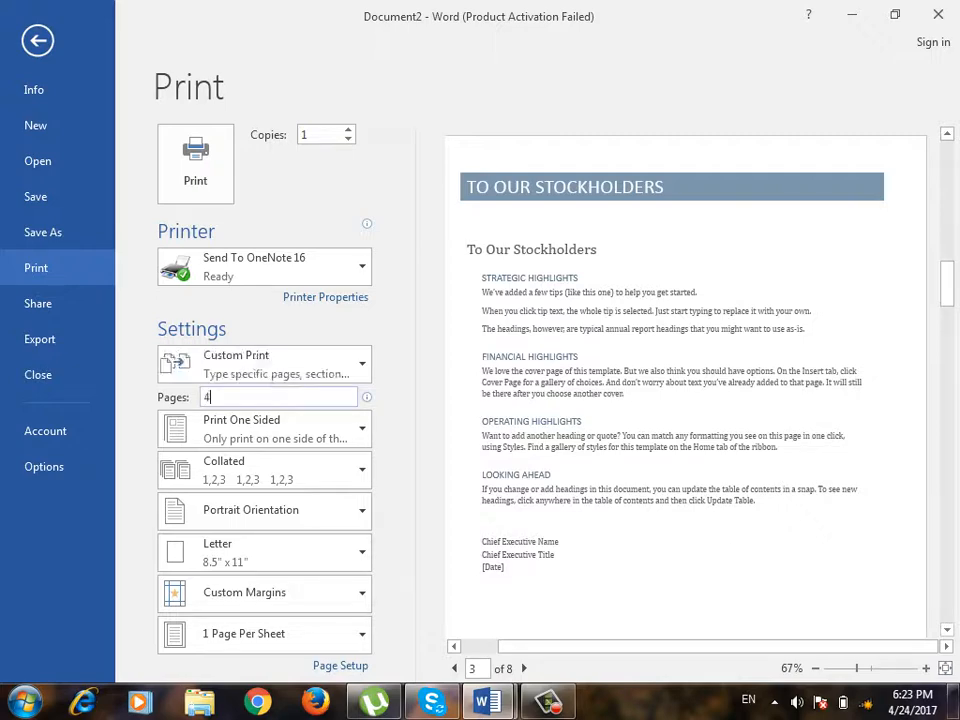
type("-8")
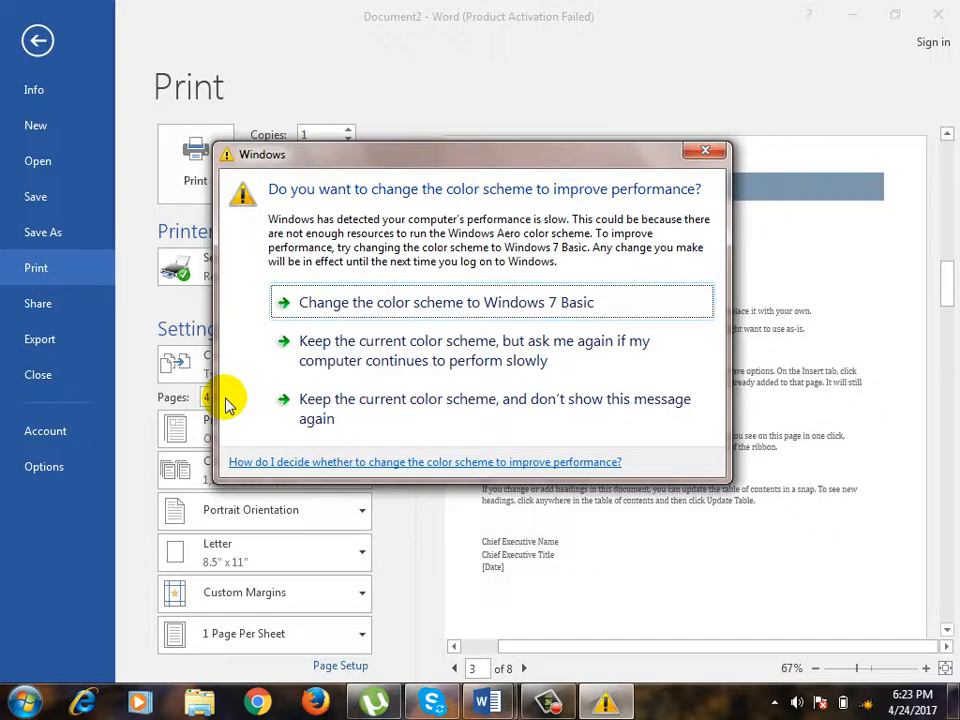
left_click(692, 153)
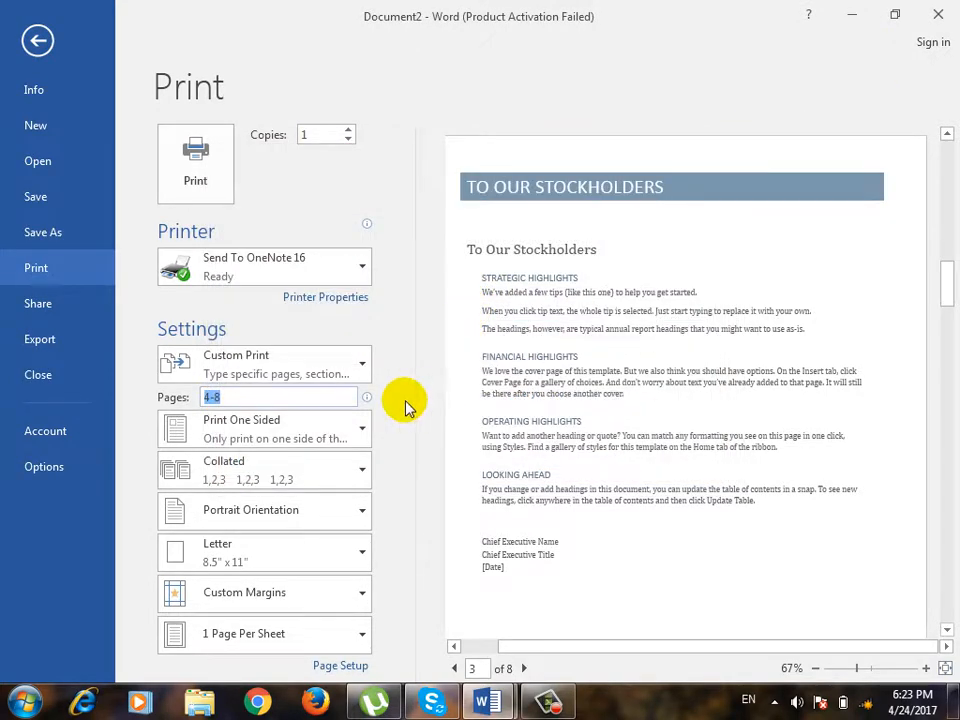
Replace the custom page range with 4-6,8.
type("4,8")
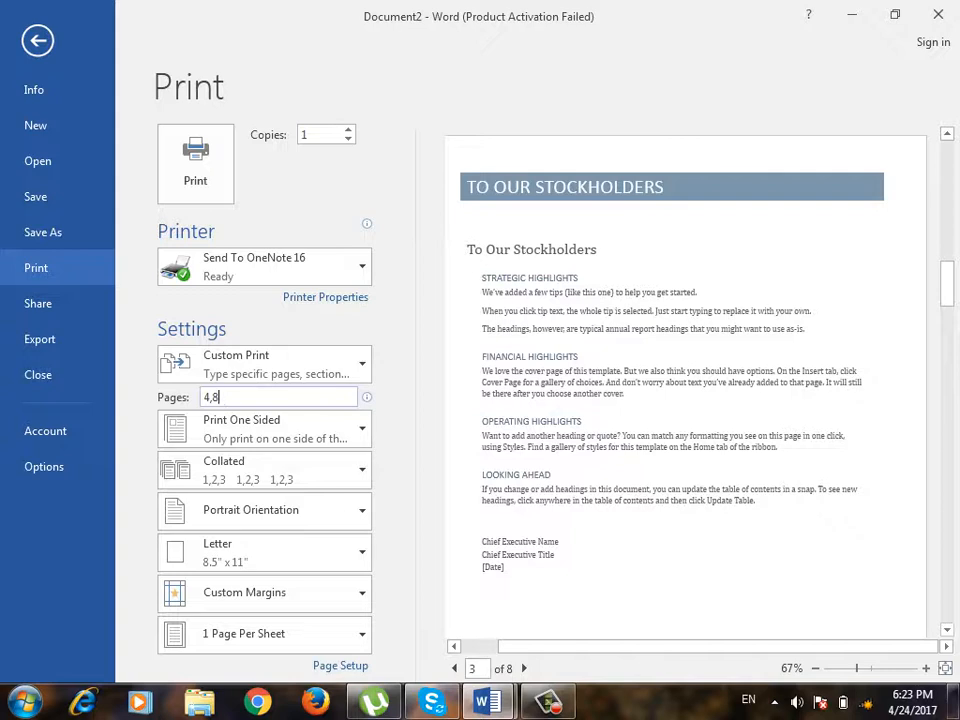
key("BackSpace")
key("BackSpace")
key("BackSpace")
type("4-6,8")
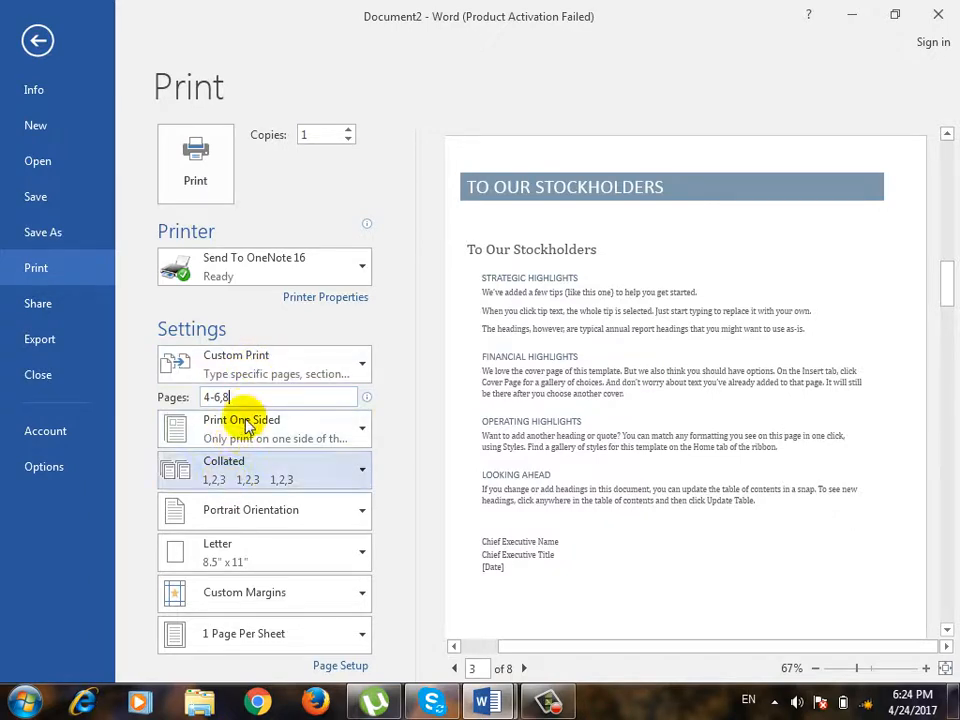
Restrict the printout to odd pages only, dismissing the Windows color scheme messages.
left_click(257, 372)
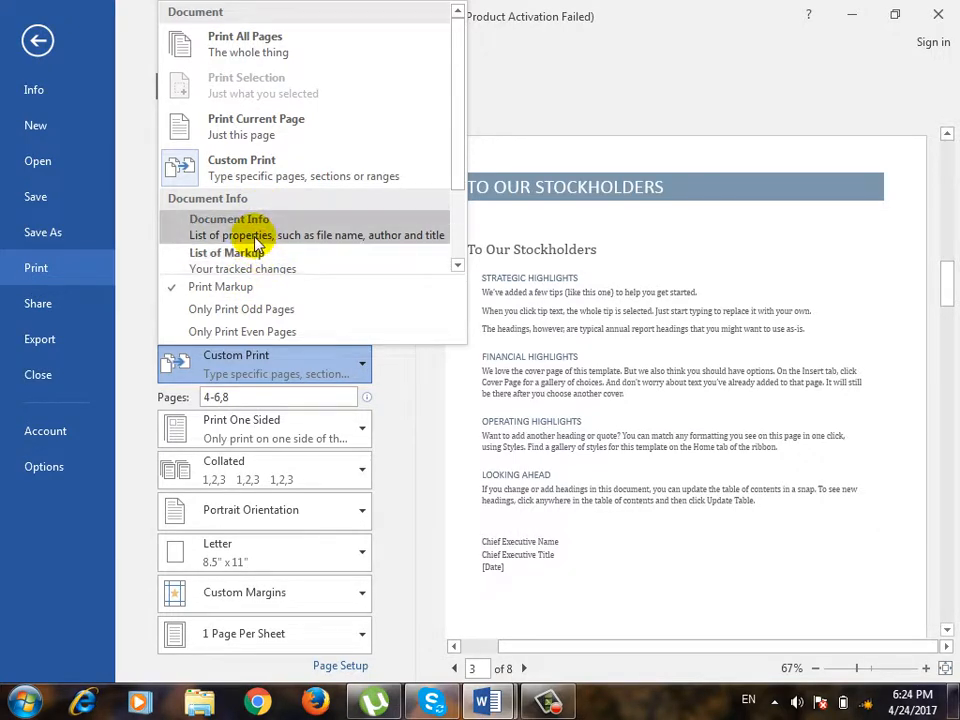
left_click(293, 312)
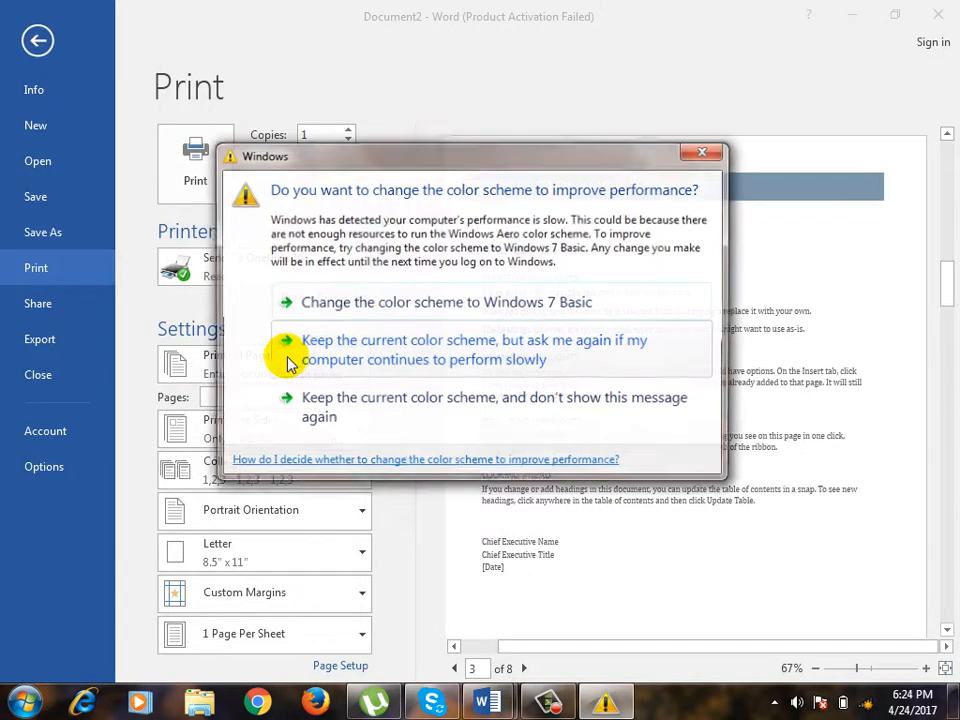
left_click(454, 360)
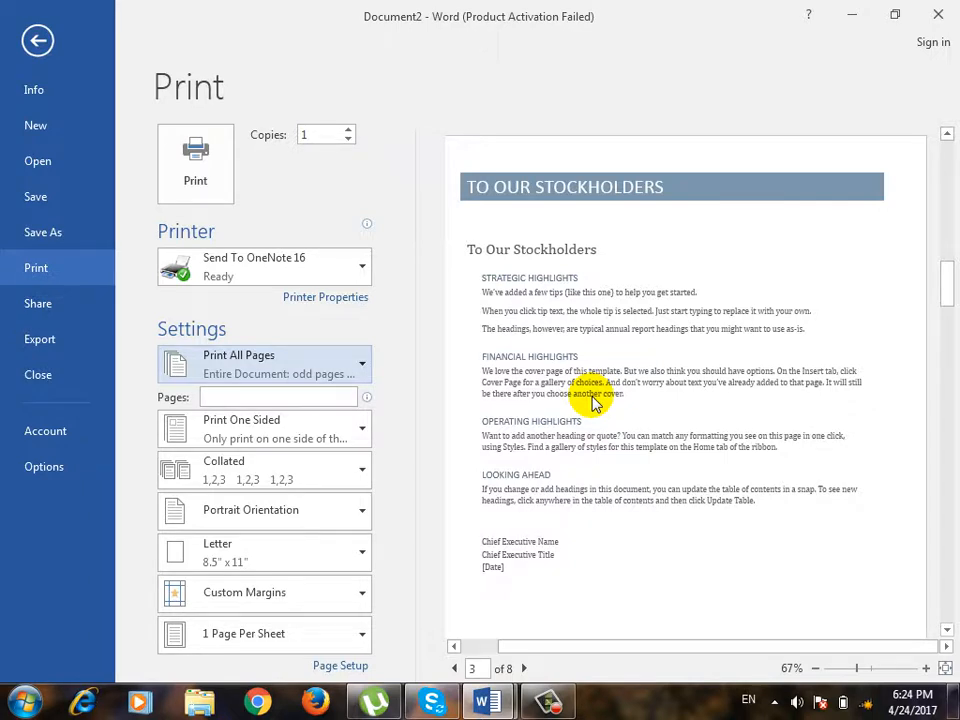
left_click(314, 356)
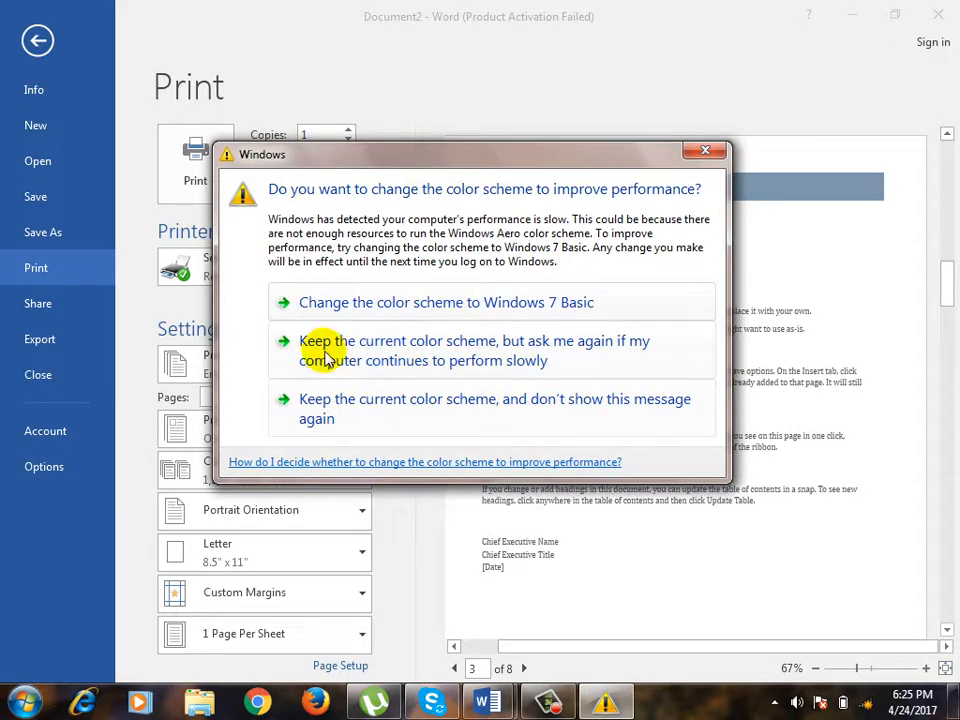
left_click(405, 302)
Choose the HP LaserJet P2050 Series PCL6 (Copy 1) printer in place of the OneNote printer.
left_click(268, 440)
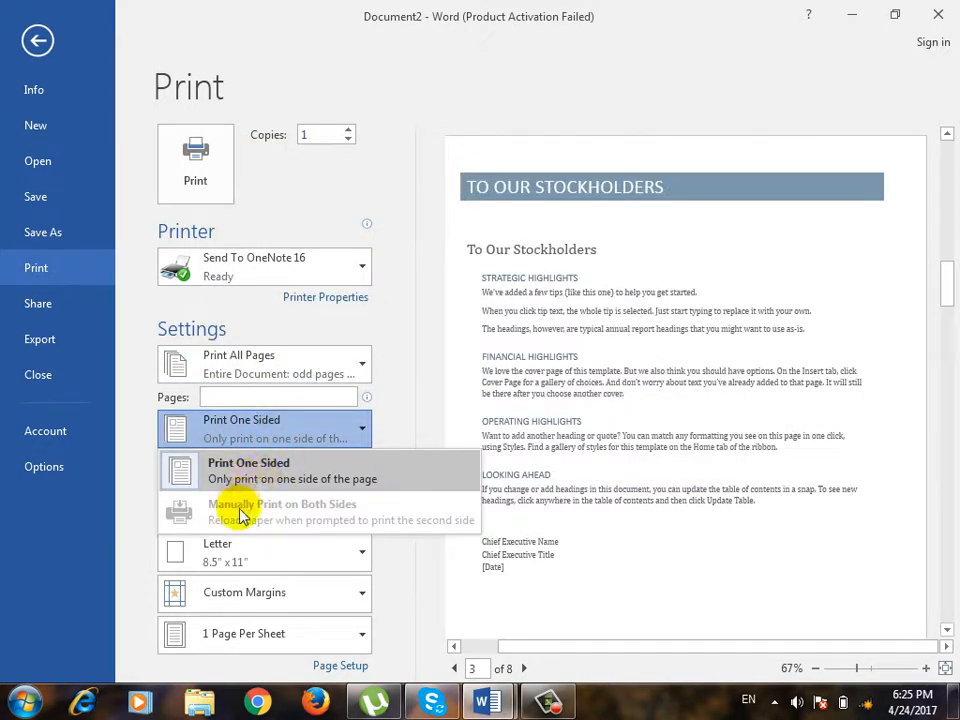
left_click(311, 268)
left_click(311, 268)
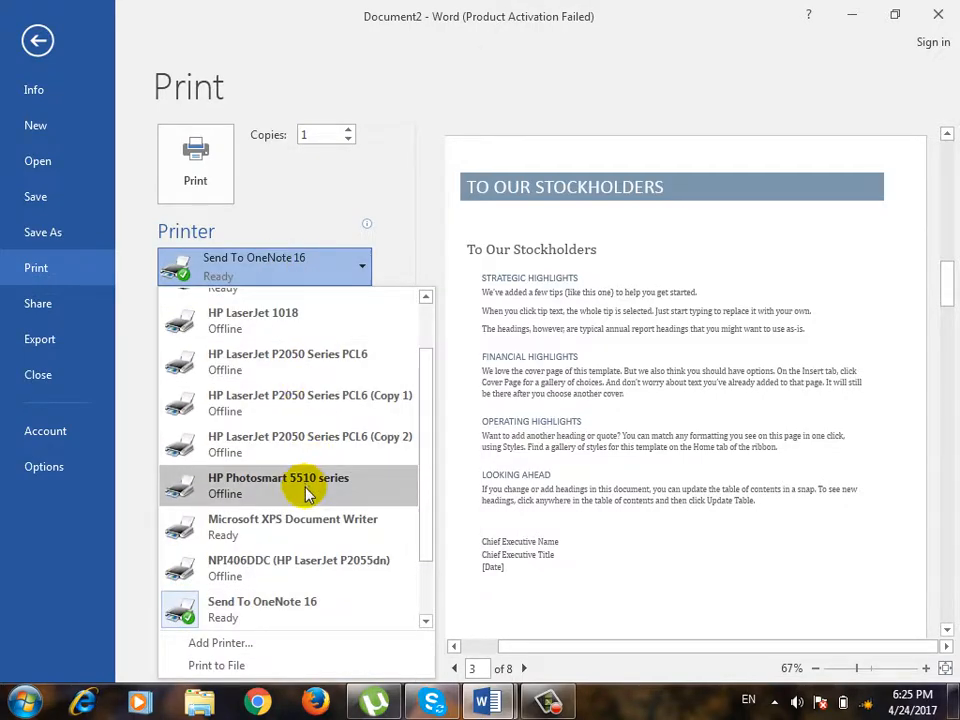
left_click(330, 397)
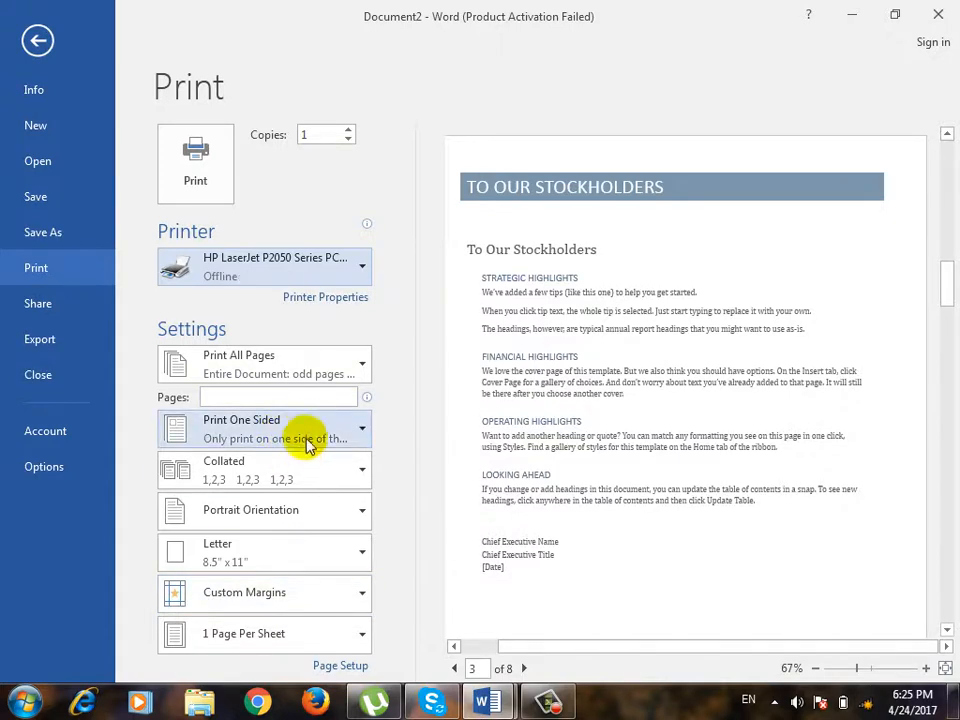
Examine the one-sided and two-sided printing choices and the odd and even page options without changing them.
left_click(306, 429)
left_click(306, 429)
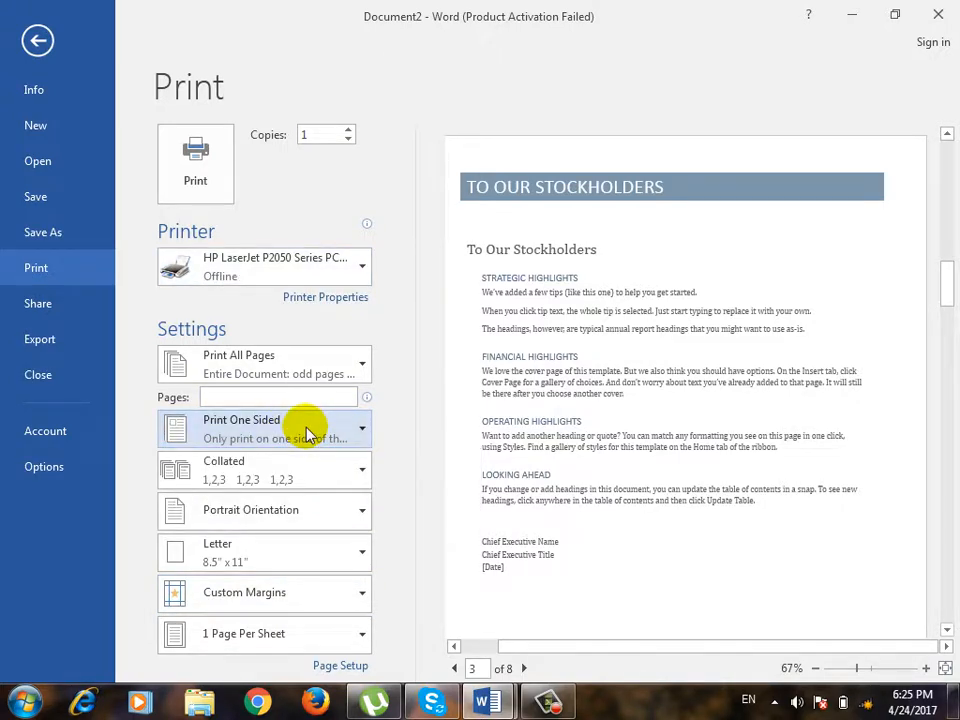
left_click(306, 429)
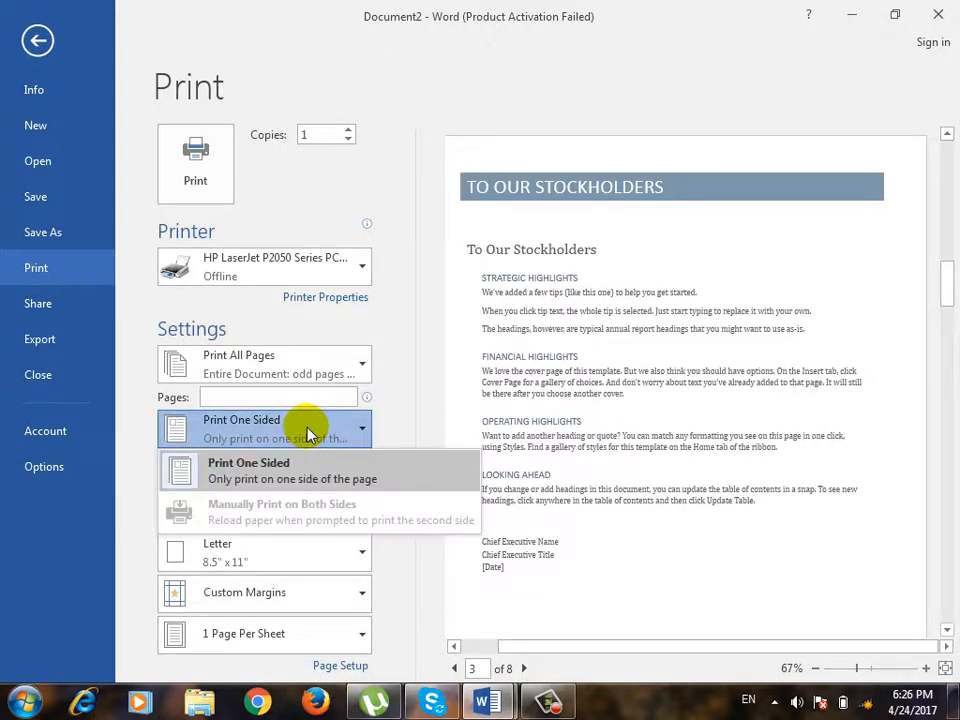
left_click(285, 369)
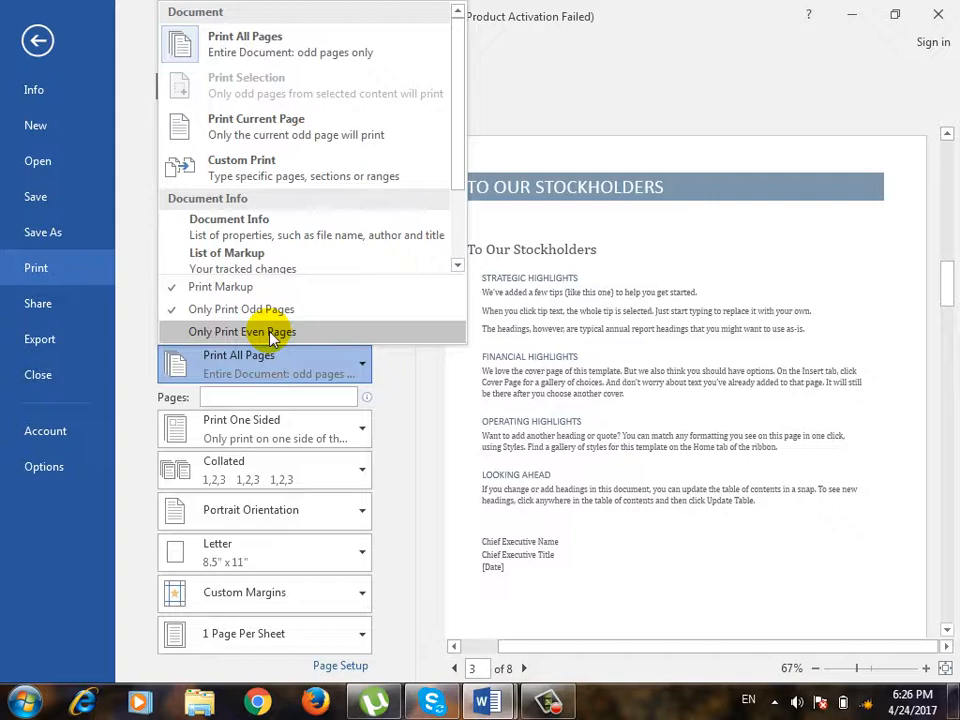
left_click(454, 471)
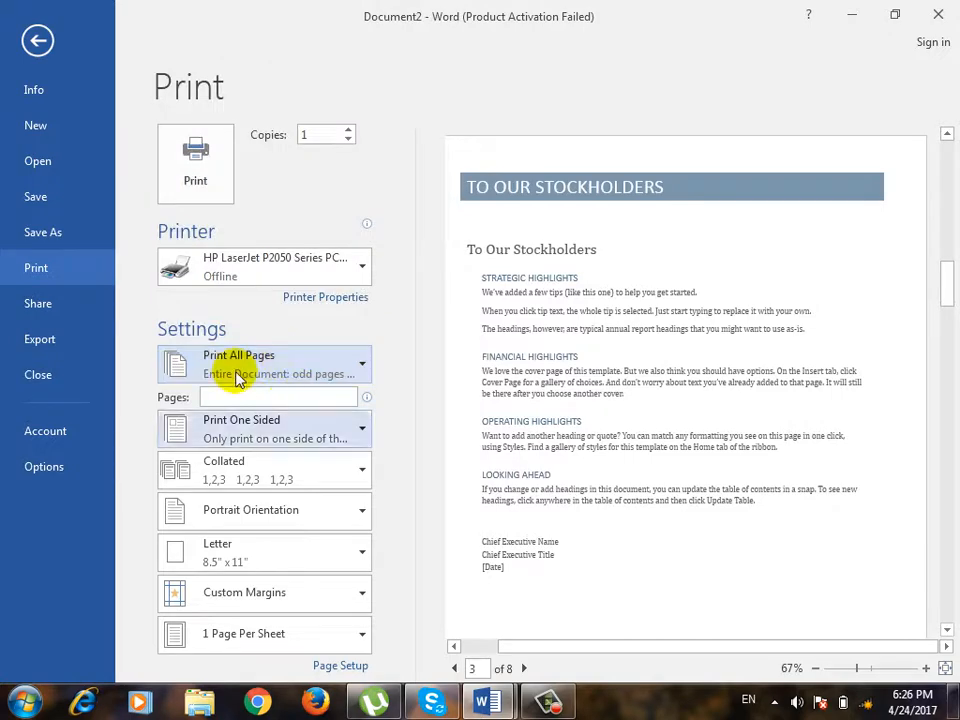
left_click(280, 432)
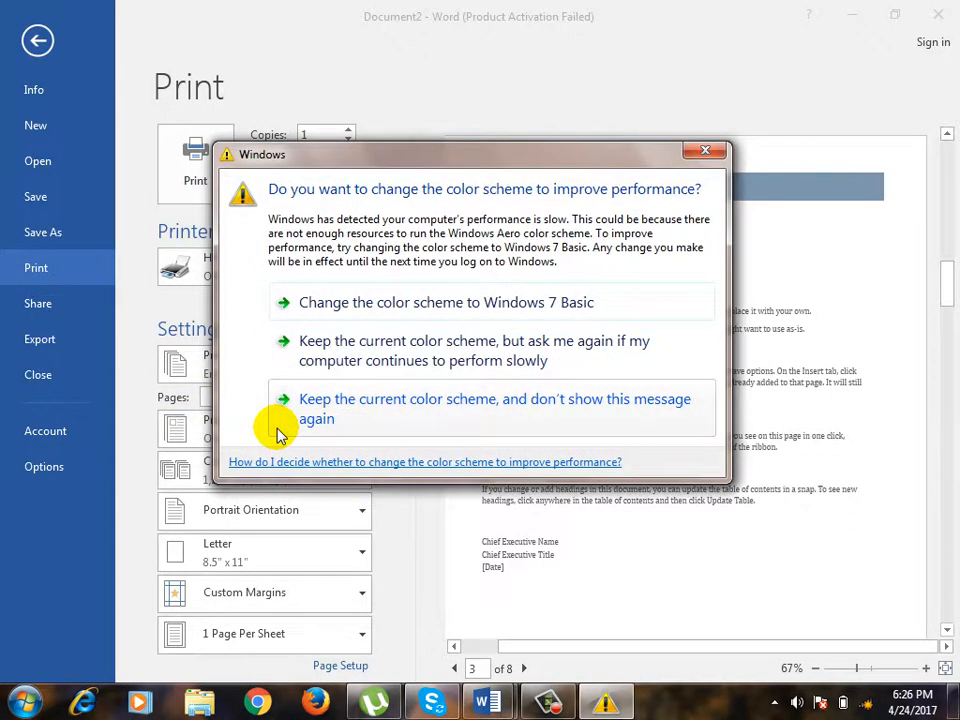
left_click(403, 345)
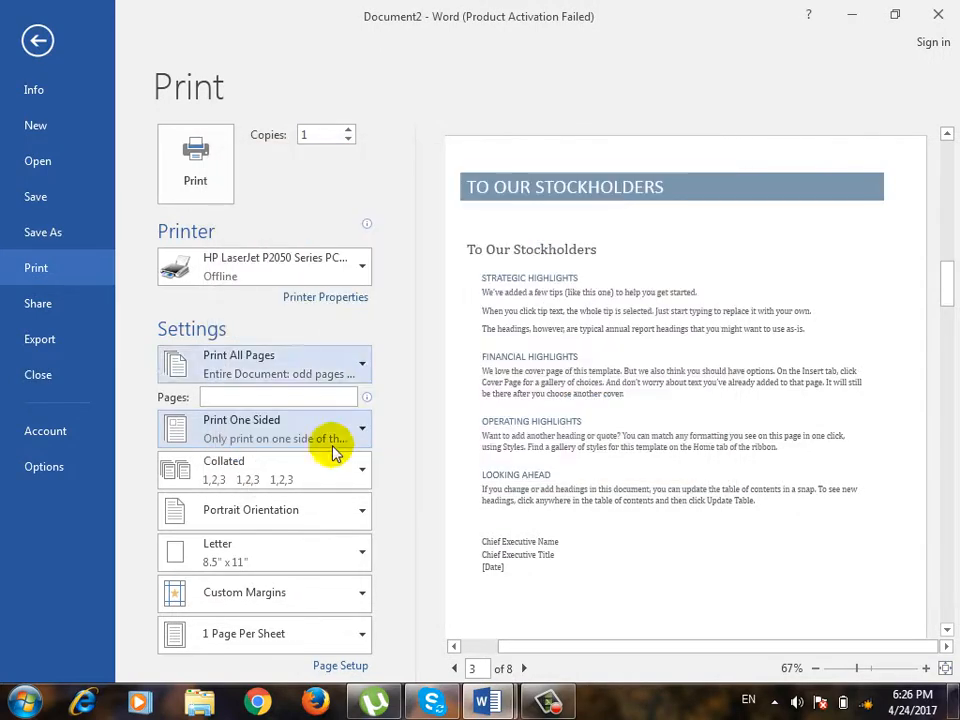
Look at the collation choices and set the number of copies to 3.
left_click(289, 476)
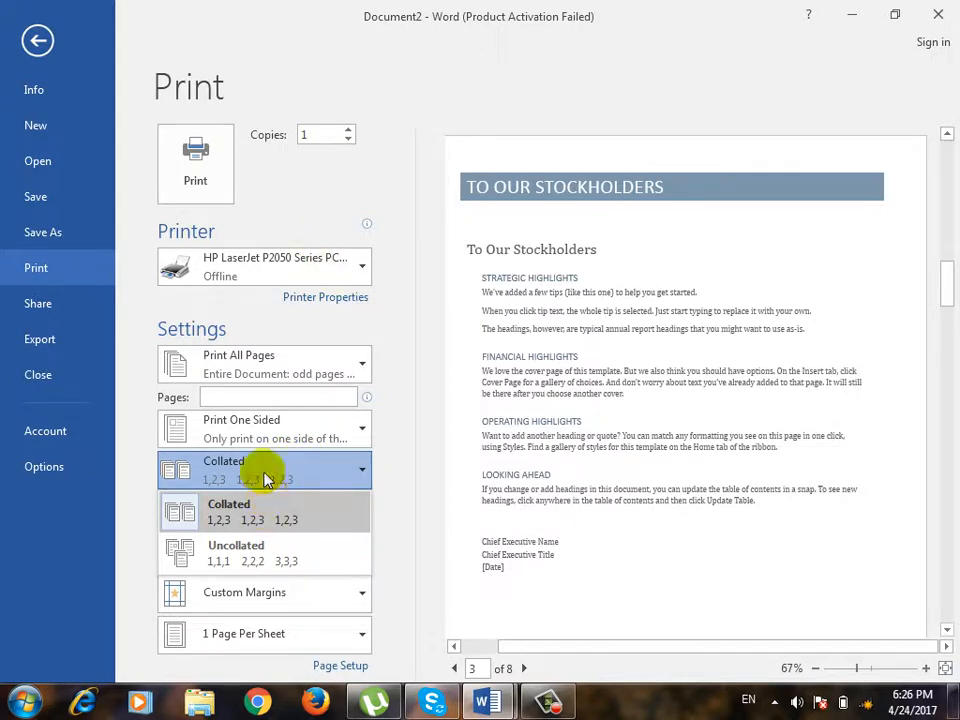
left_click(311, 137)
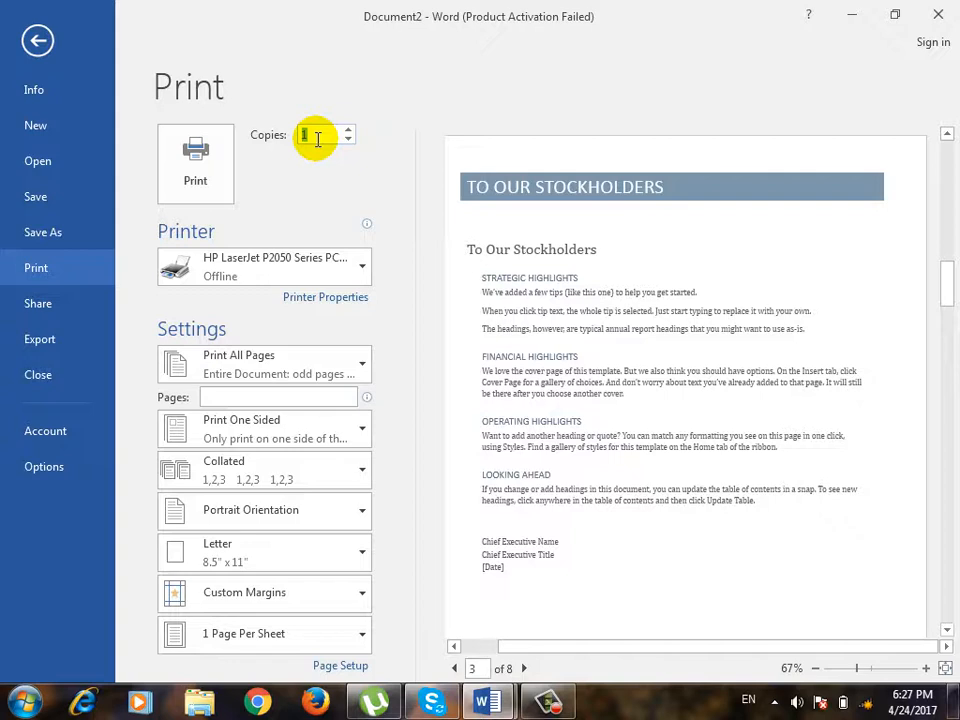
type("2")
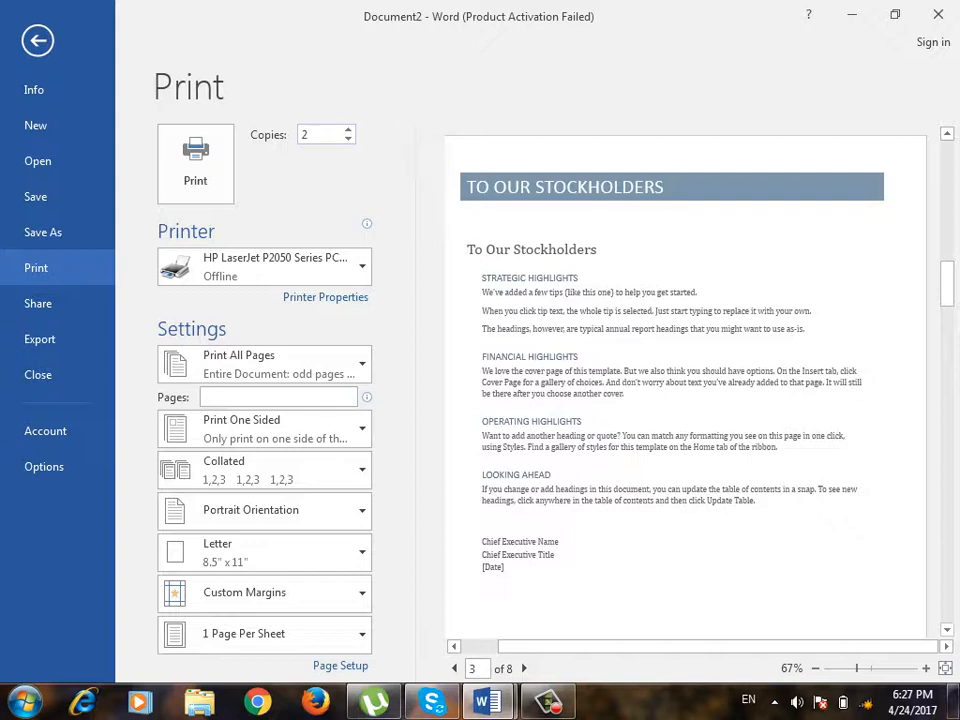
type("3")
key("BackSpace")
key("BackSpace")
type("3")
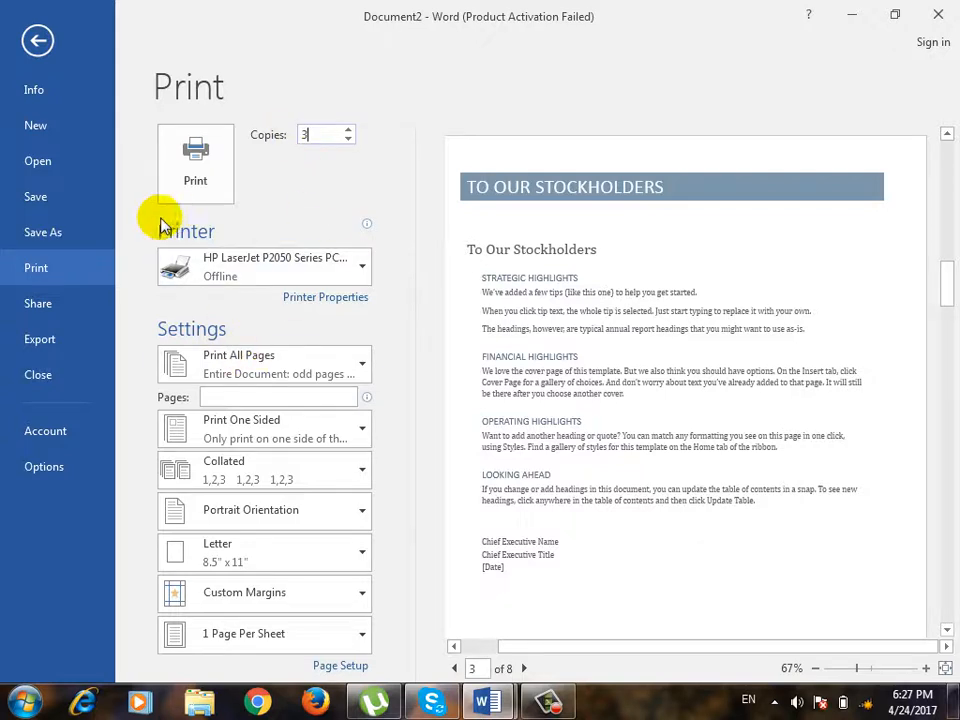
Try landscape orientation for the printout with the preview zoomed out to 50%, and return it to portrait orientation.
left_click(266, 478)
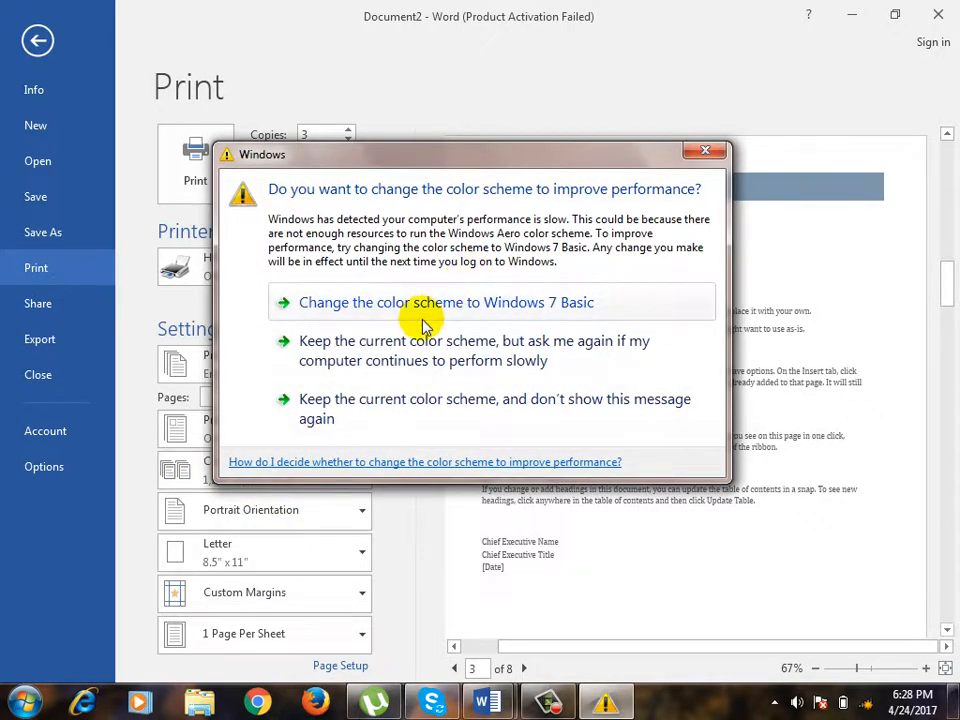
left_click(405, 352)
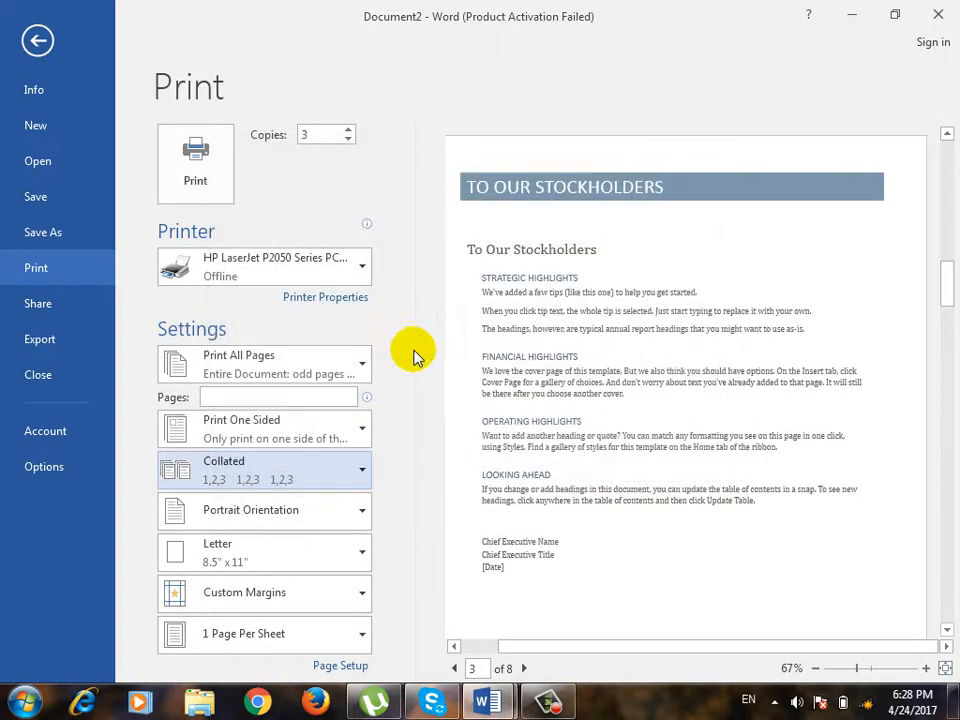
left_click(272, 518)
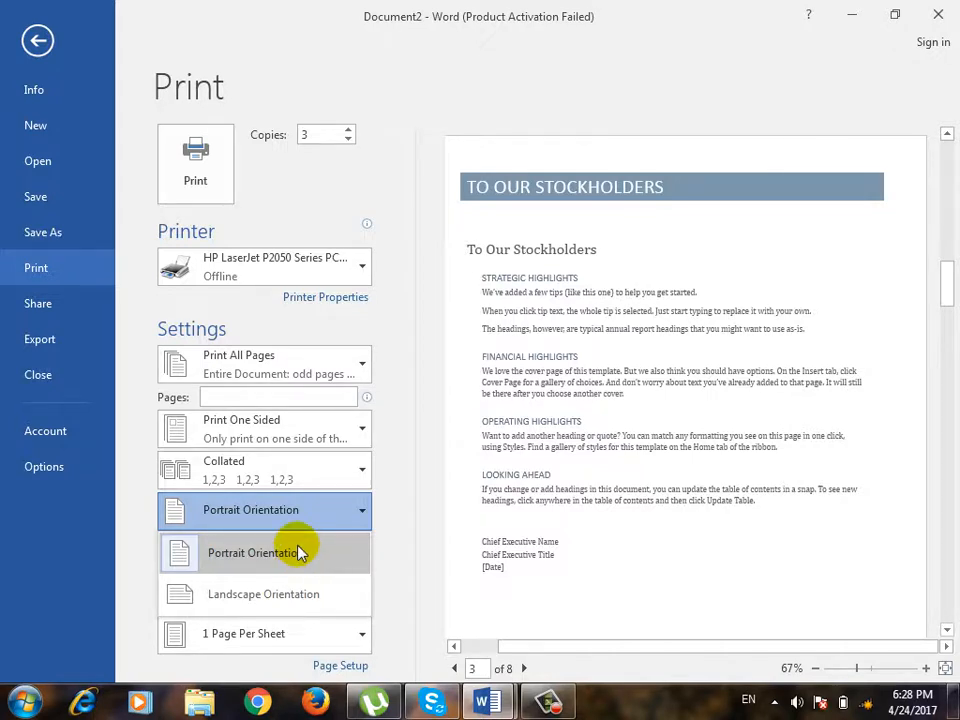
left_click(242, 512)
left_click(240, 505)
left_click(263, 600)
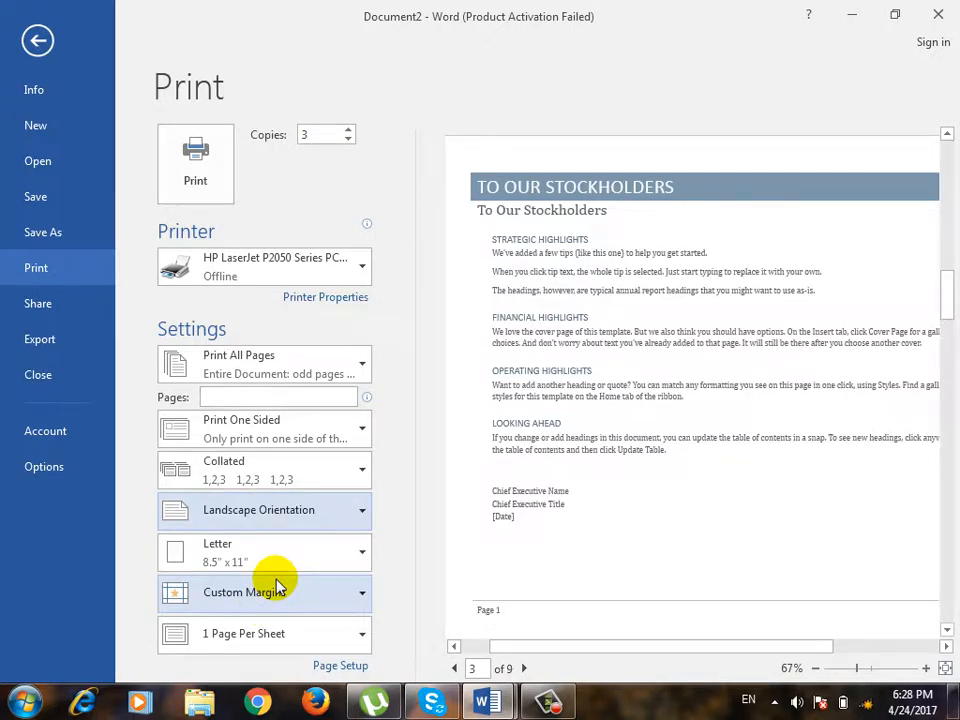
left_click(817, 668)
left_click(817, 668)
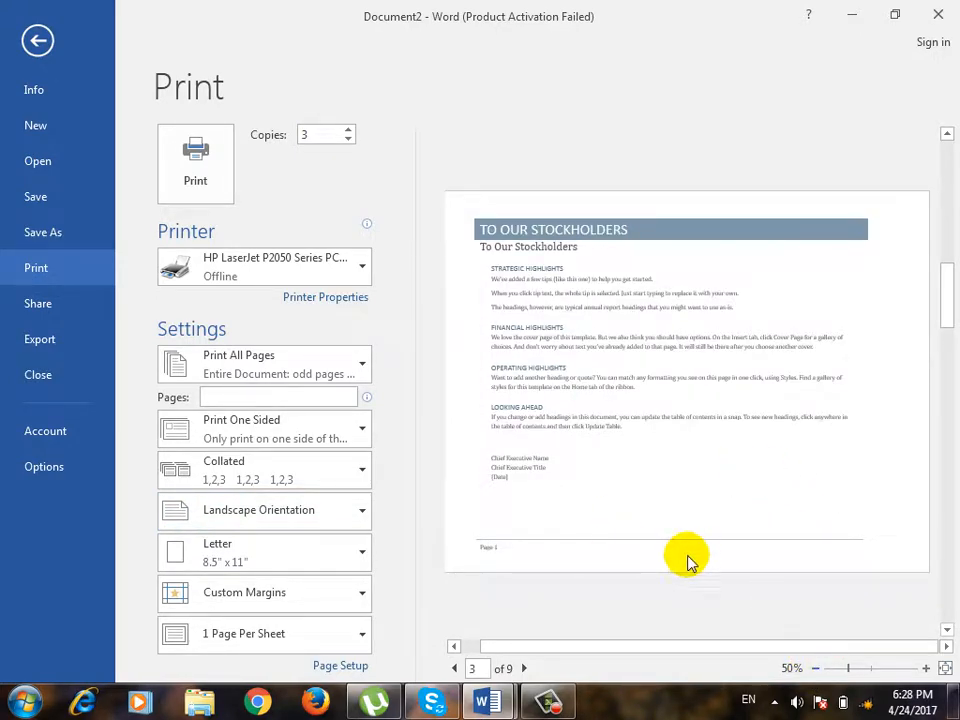
left_click(326, 510)
left_click(326, 553)
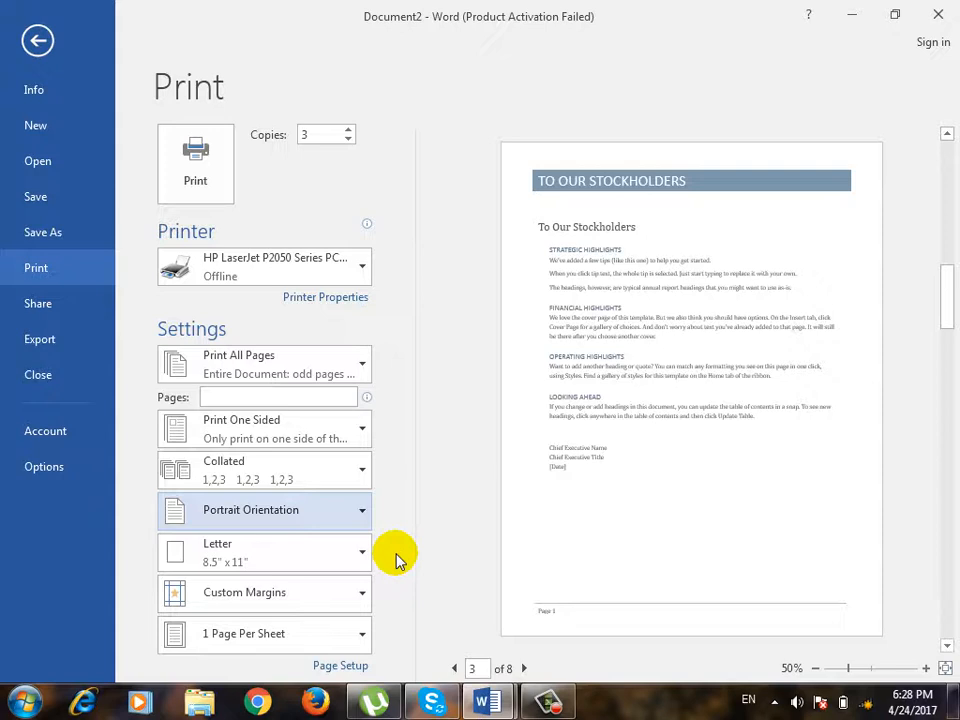
Look through the available paper sizes without changing the selection, and keep the current Windows color scheme.
left_click(315, 553)
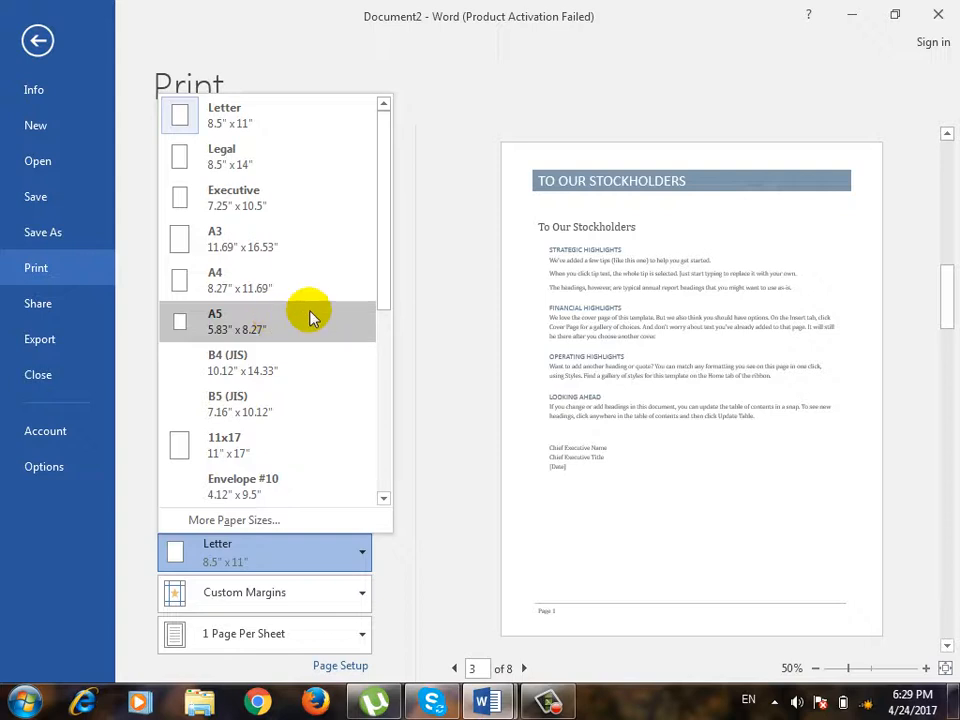
left_click(453, 364)
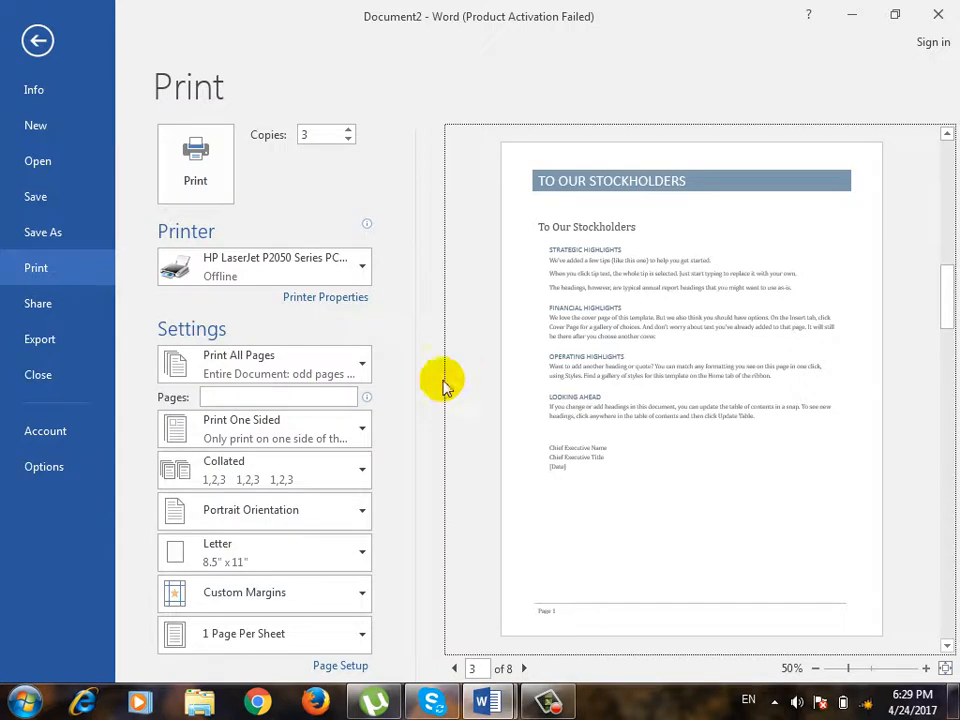
left_click(285, 594)
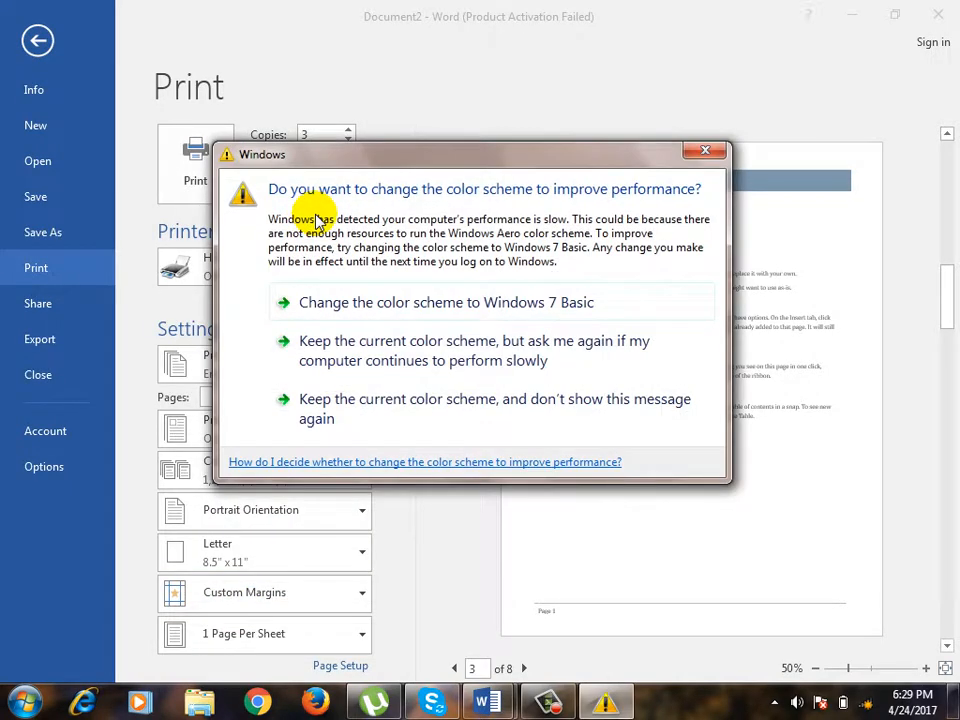
left_click(379, 352)
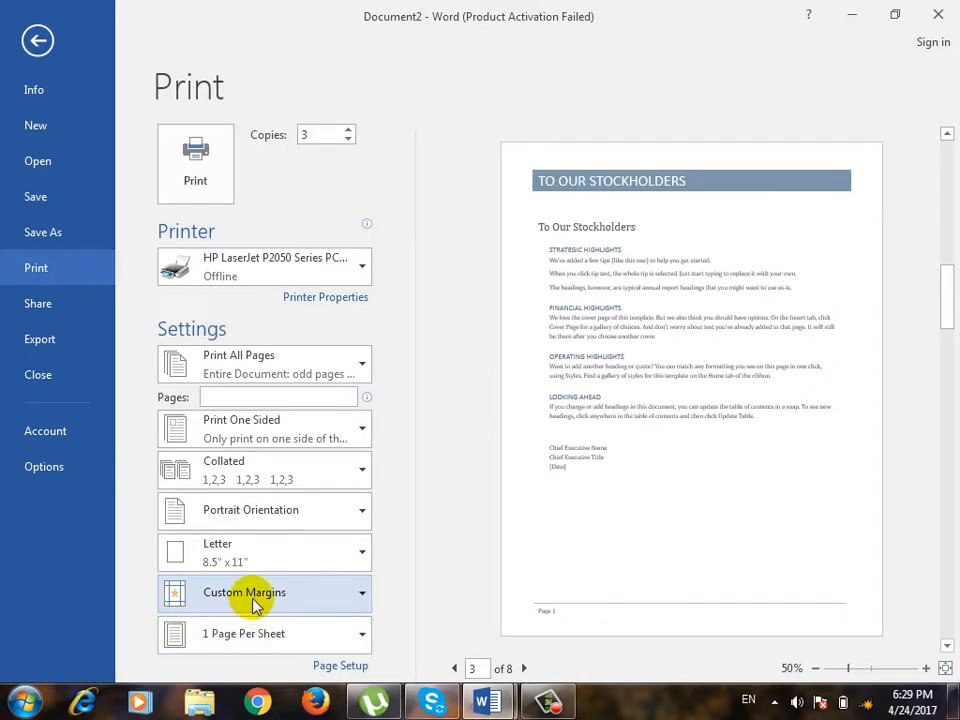
Try the Narrow margins preset on the document and settle on the Normal margins preset.
left_click(257, 600)
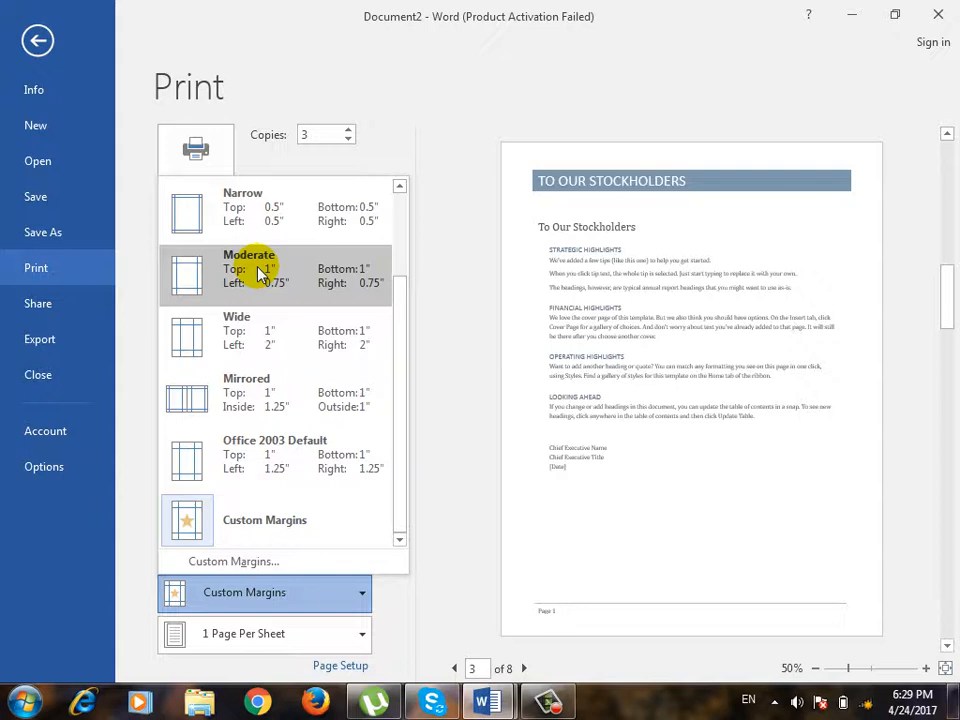
left_click(285, 197)
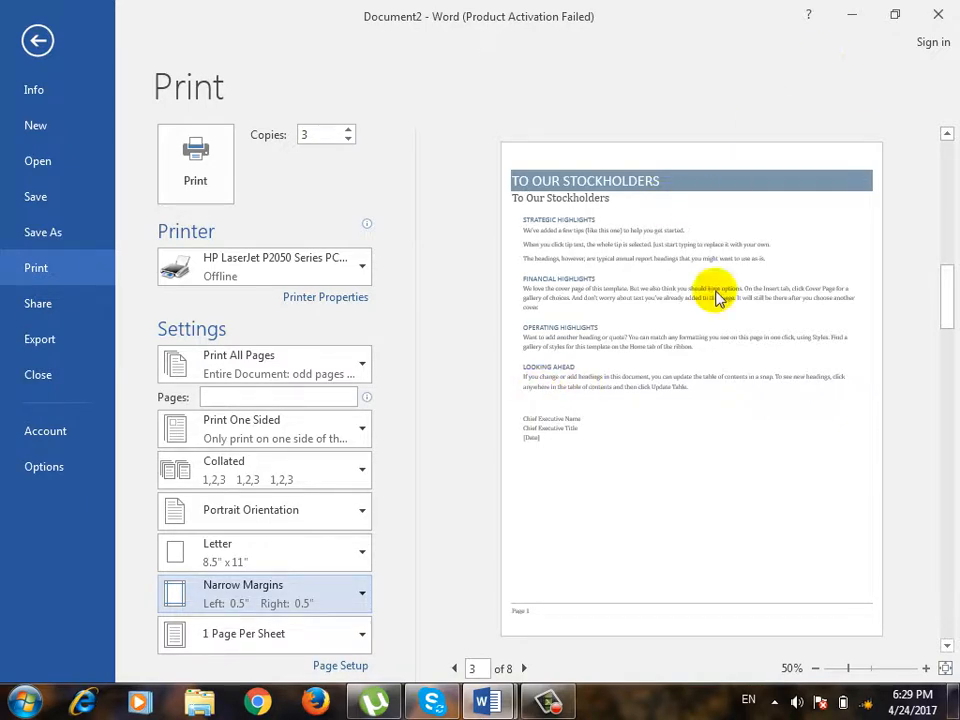
left_click(310, 585)
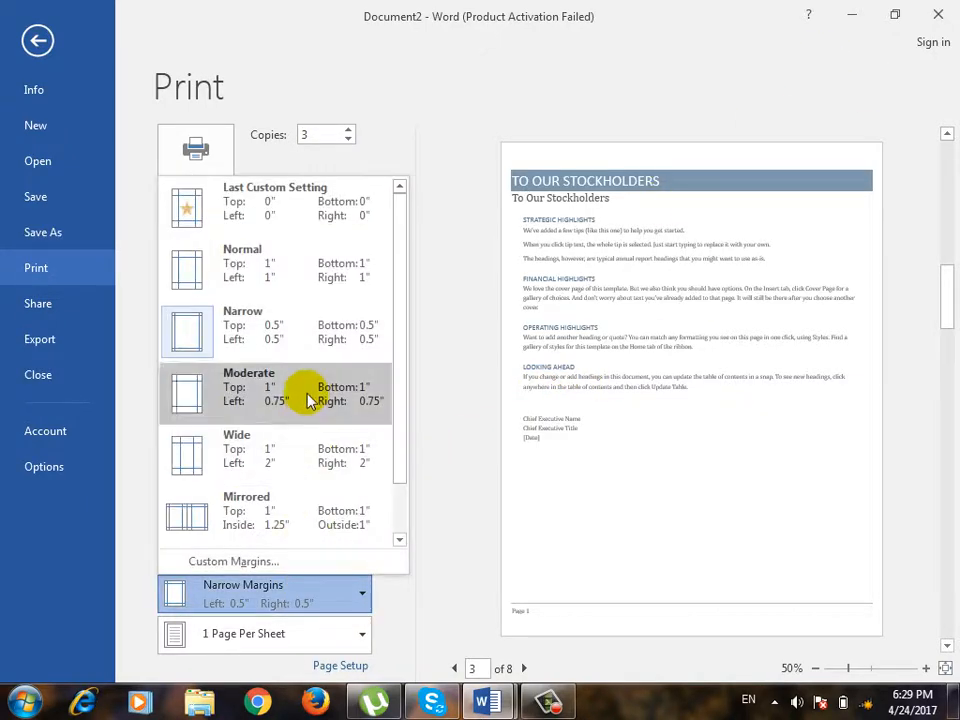
left_click(315, 264)
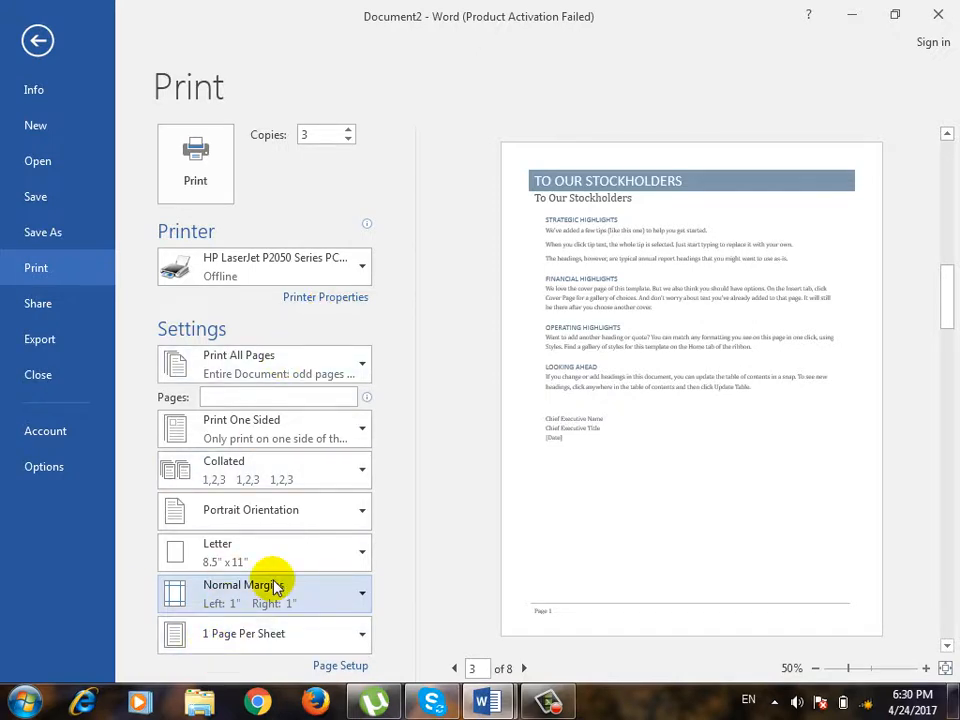
Try printing 2 pages per sheet and return the setting to 1 page per sheet.
left_click(275, 645)
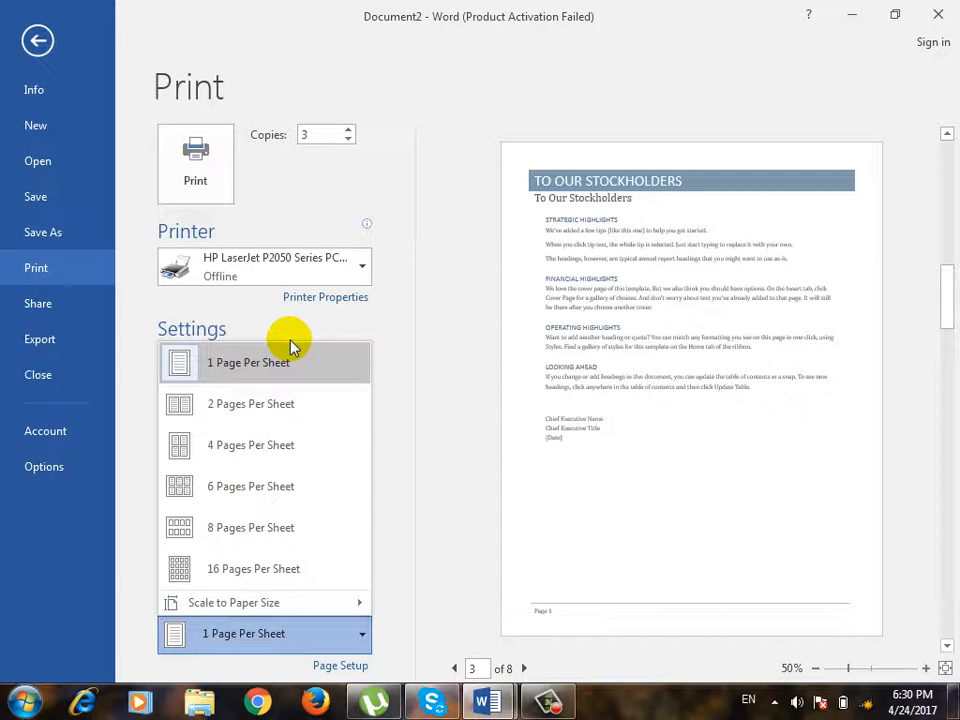
left_click(282, 404)
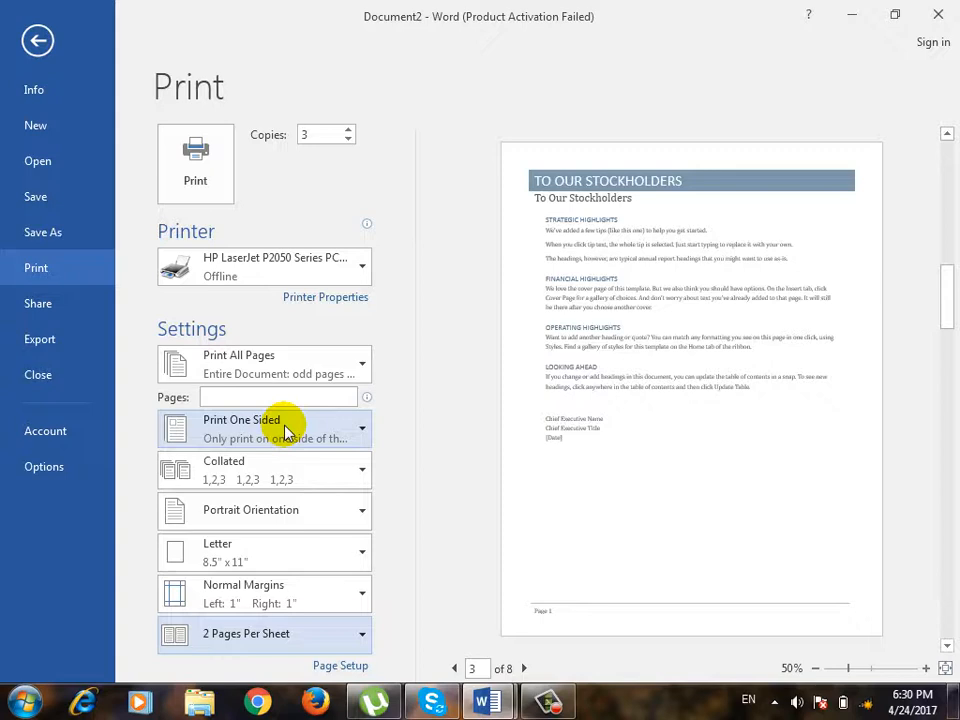
left_click(274, 633)
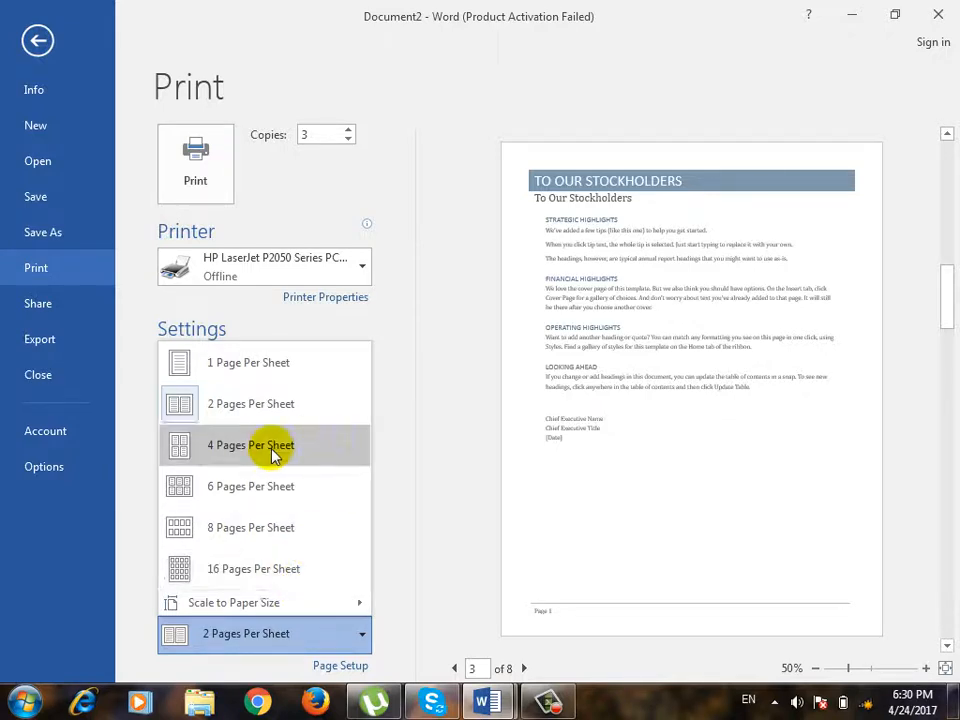
left_click(313, 370)
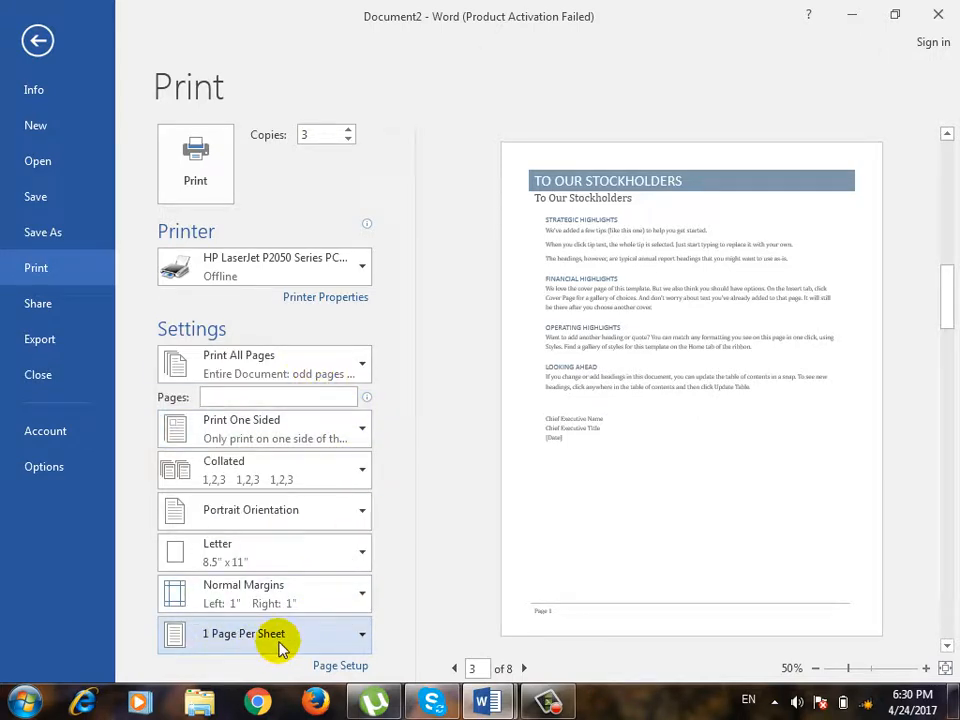
Set the left page margin to 0 in Page Setup and ignore the printable-area warning.
left_click(340, 666)
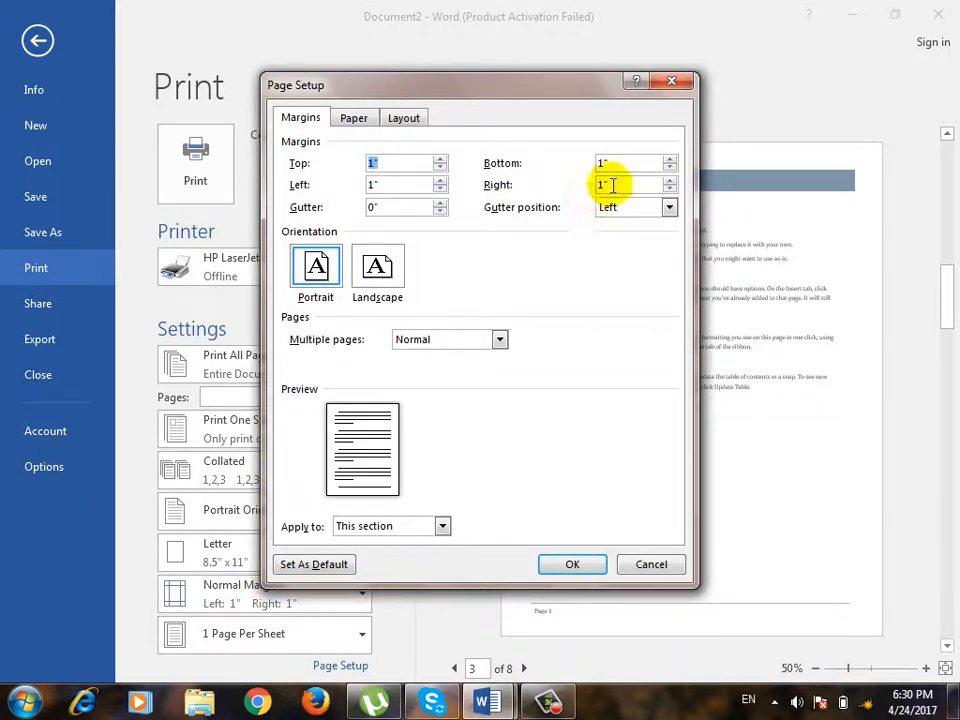
double_click(385, 186)
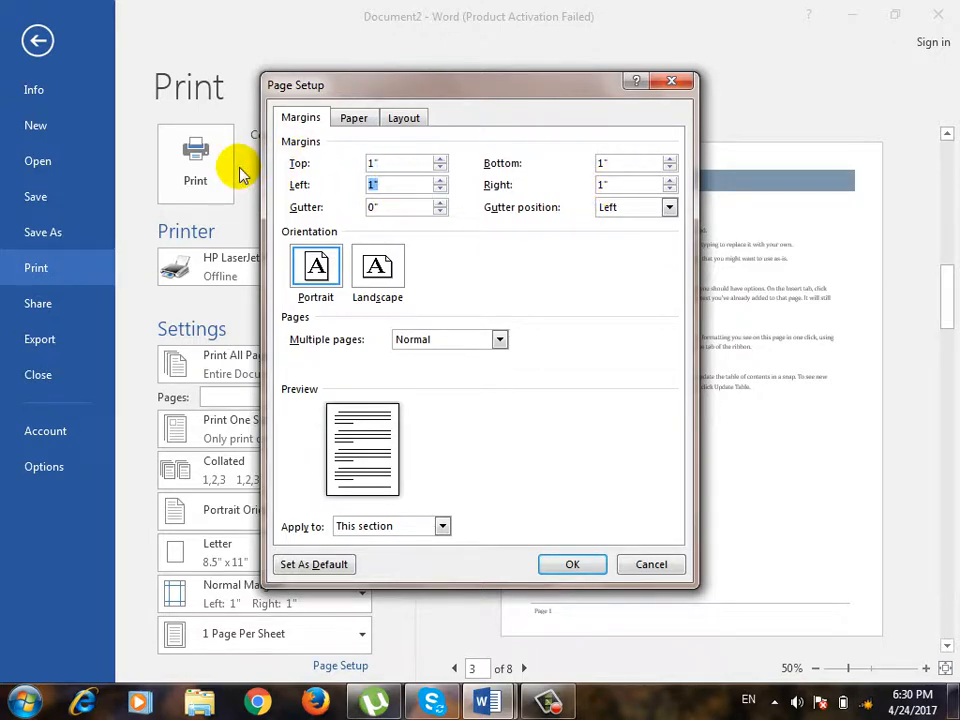
type("0")
left_click(580, 568)
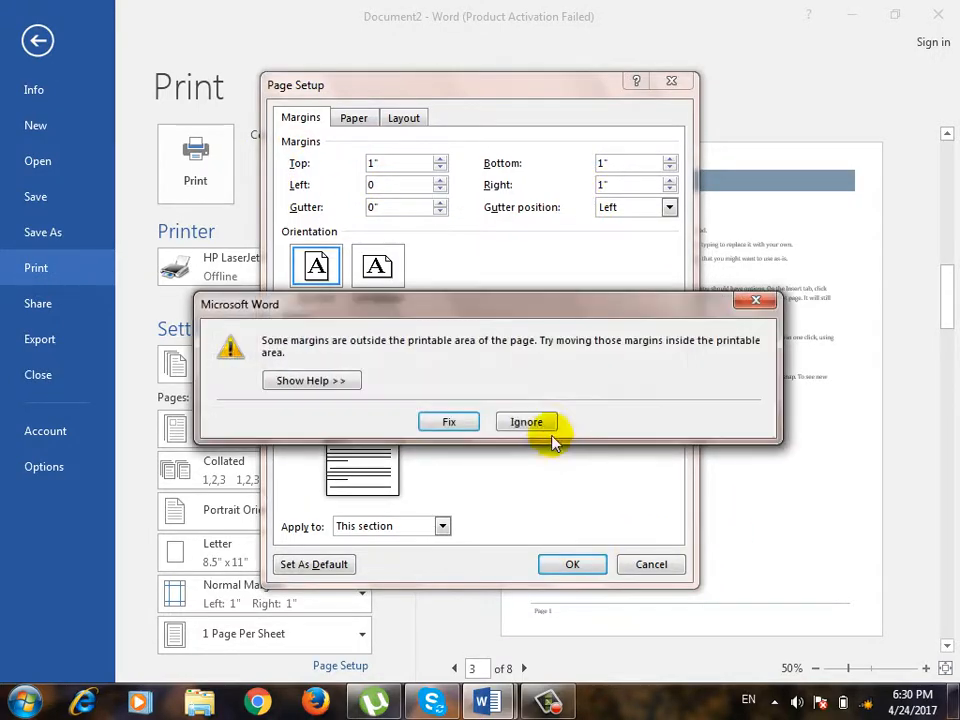
left_click(531, 423)
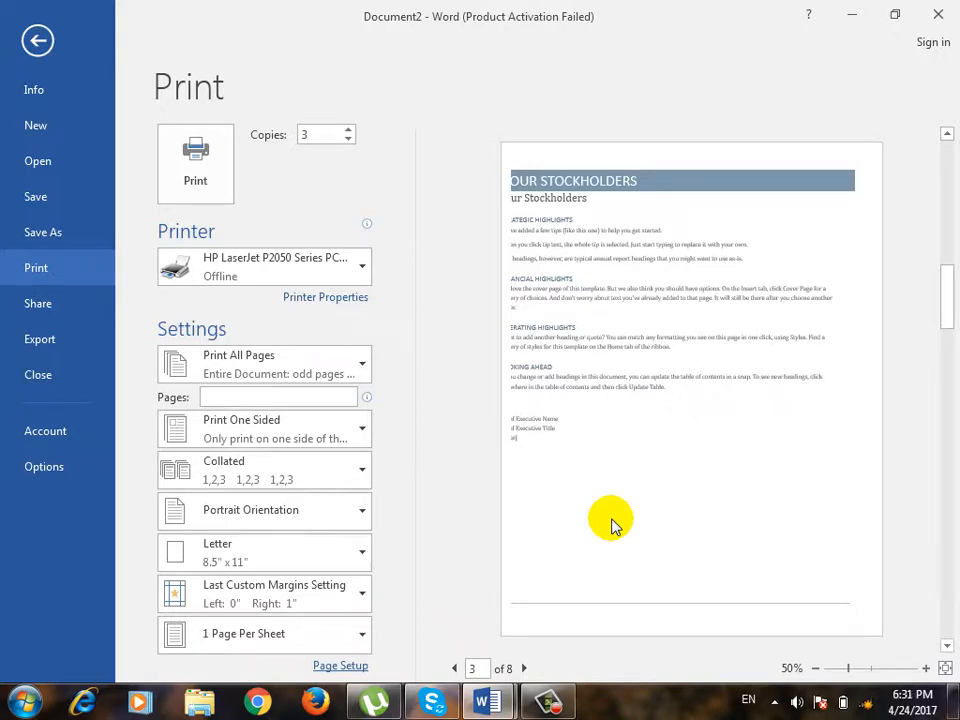
Set the left page margin to 1 inch in Page Setup and apply it.
left_click(340, 666)
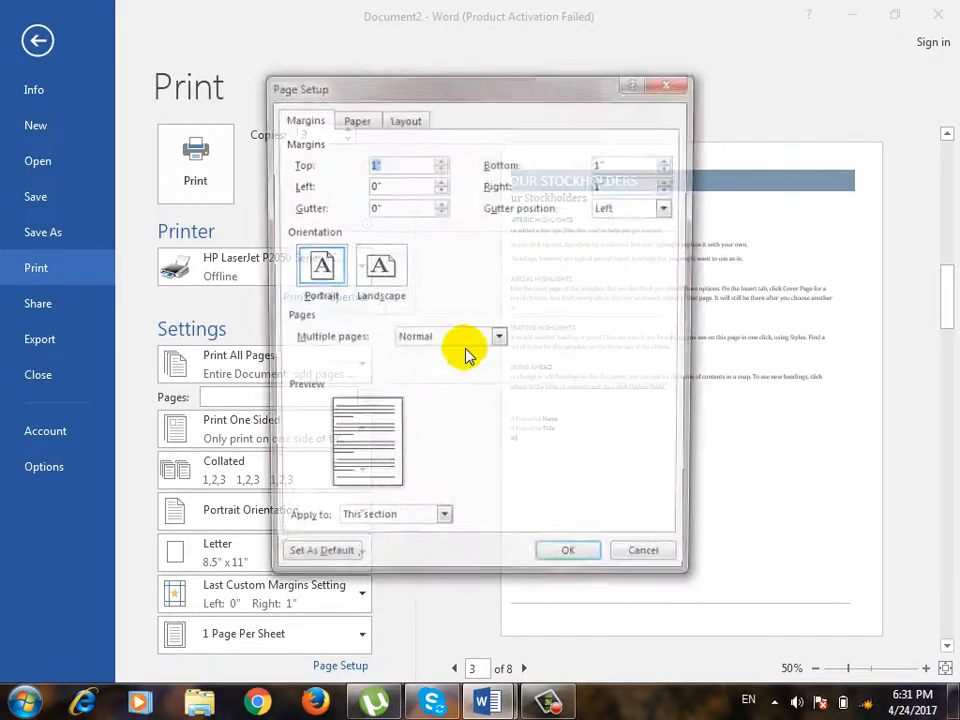
double_click(400, 185)
type("1")
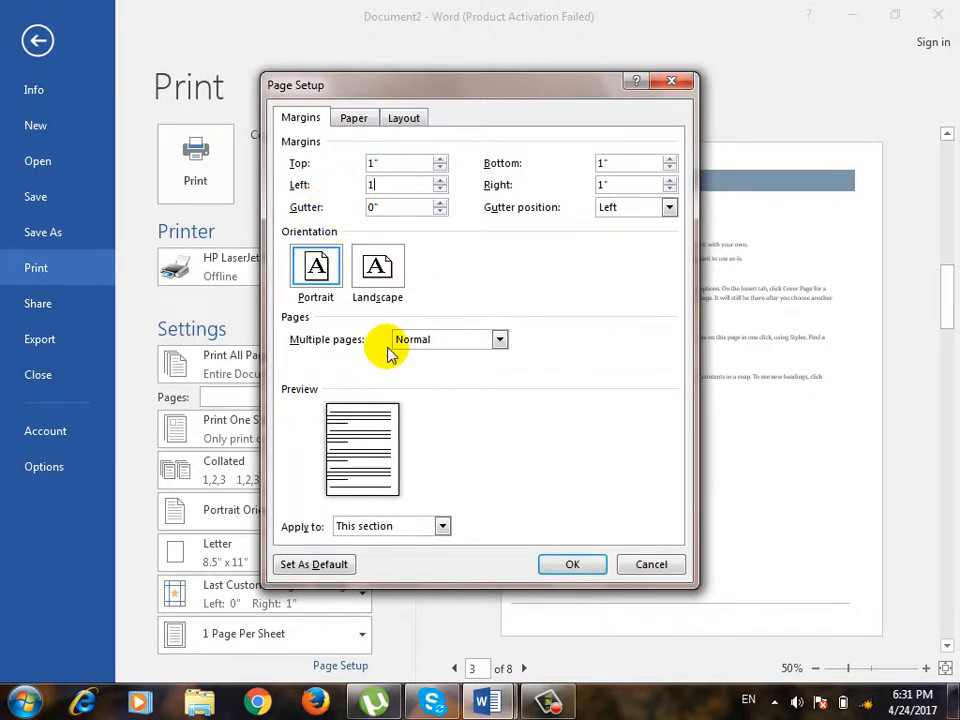
left_click(576, 570)
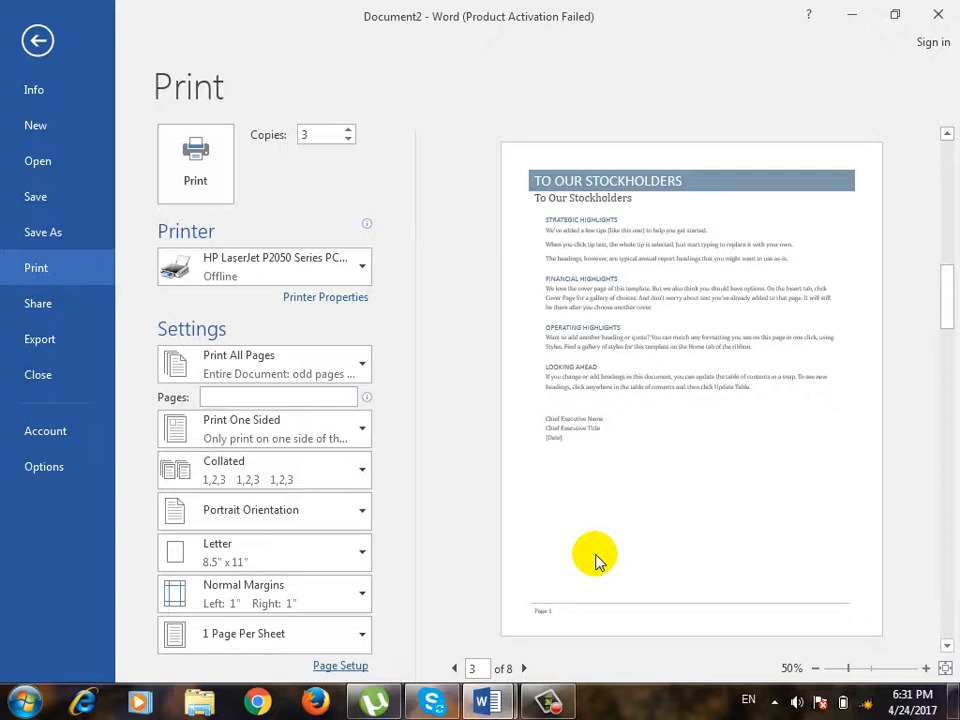
Set the gutter to 1 inch in Page Setup, with the gutter position at Left, and apply it.
left_click(338, 665)
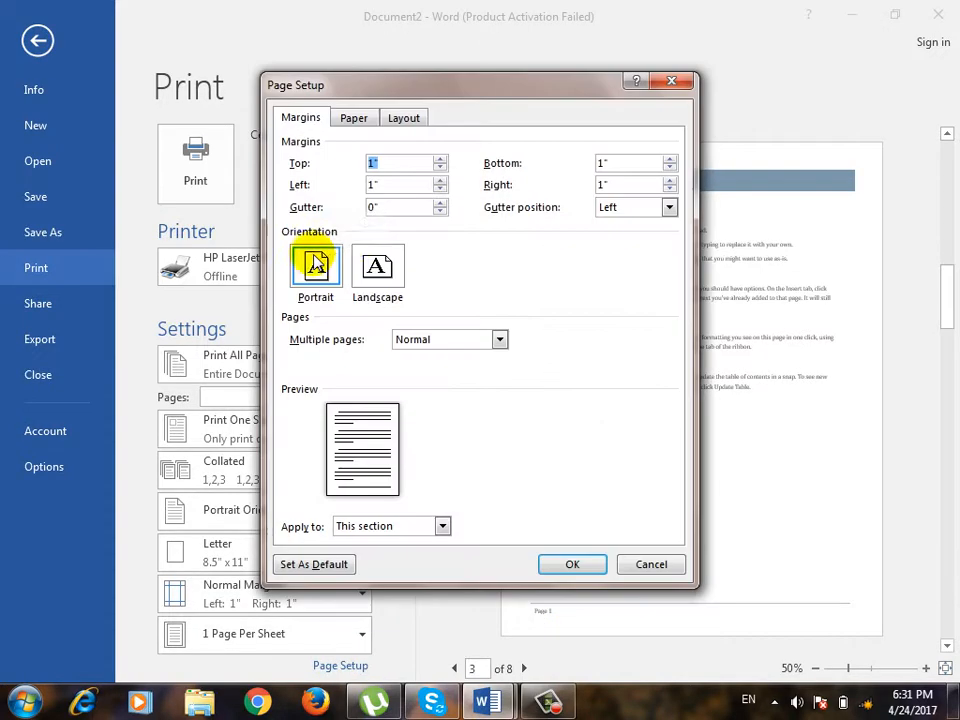
left_click_drag(361, 196, 357, 184)
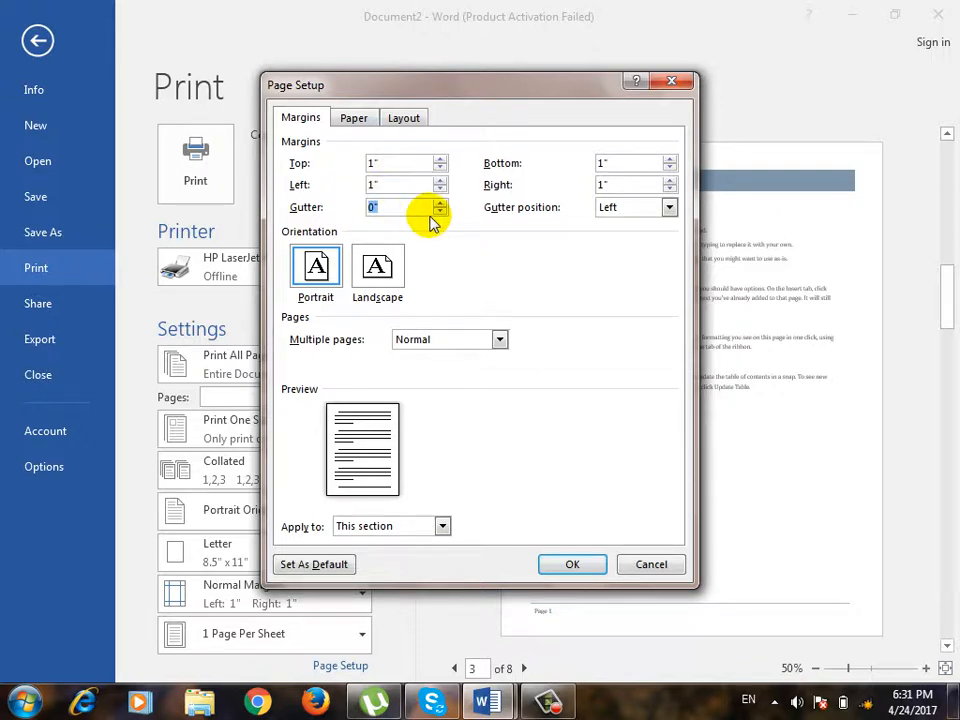
type("1")
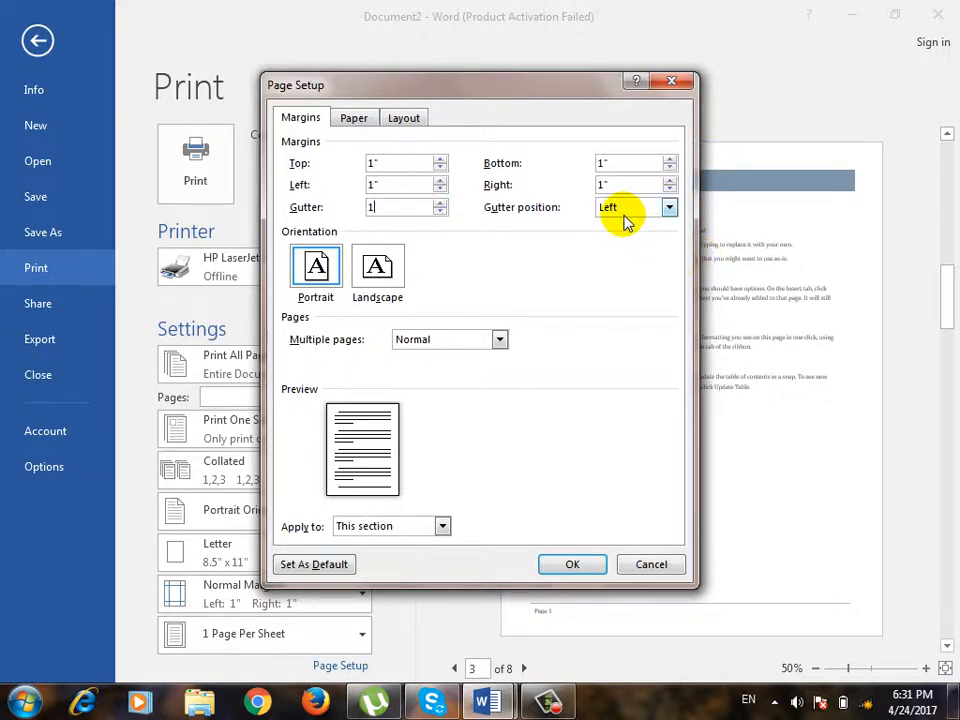
left_click(590, 568)
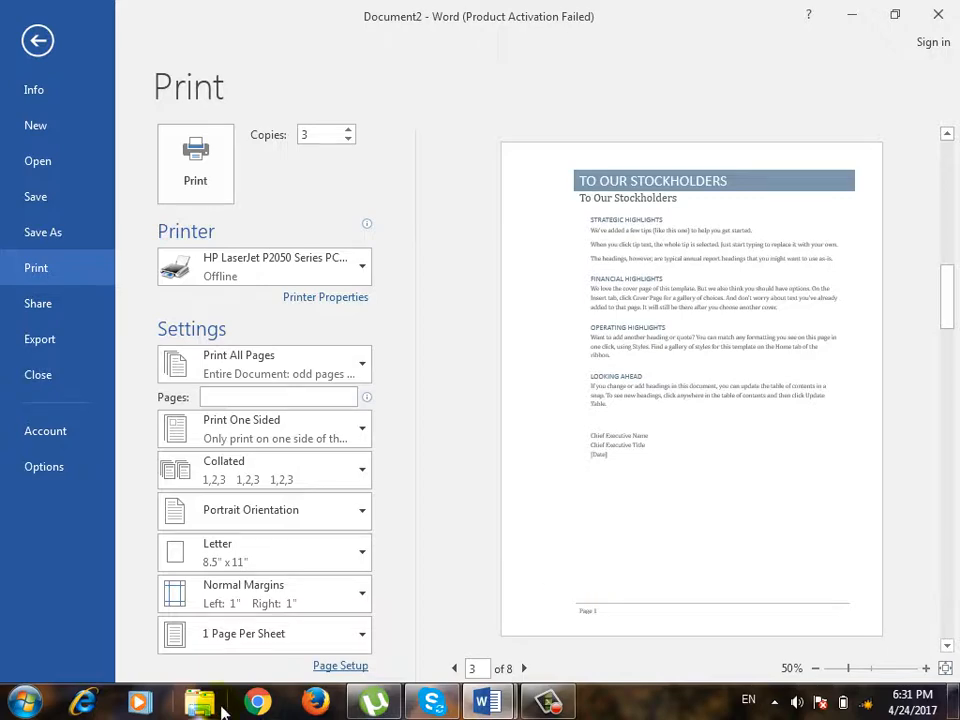
Set the gutter to 0 in Page Setup and check the apply-to choices, keeping This section.
left_click(322, 668)
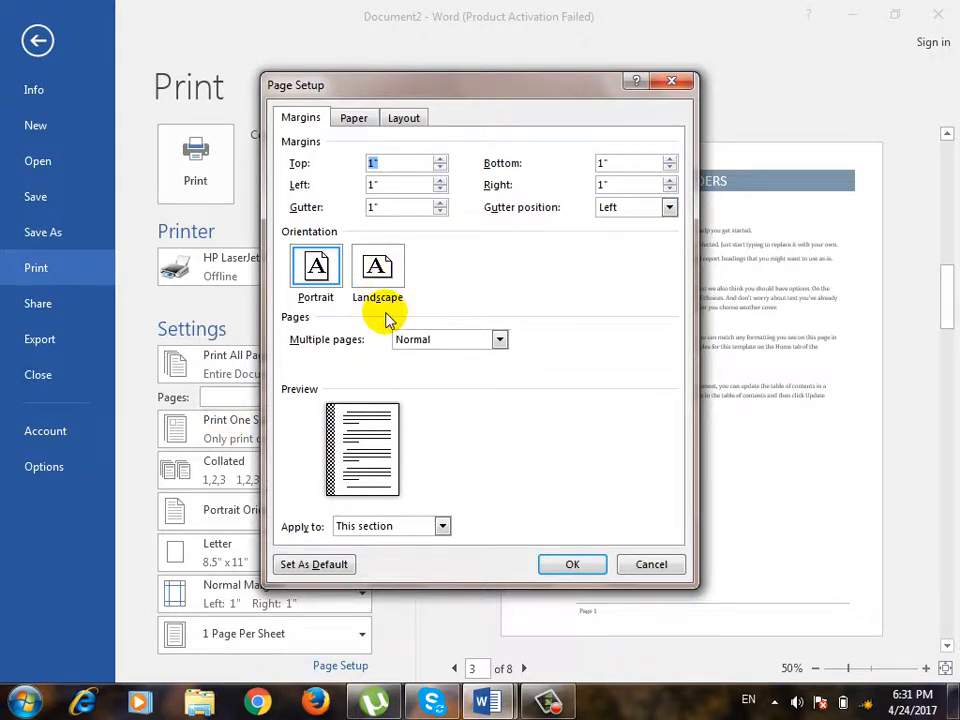
key("Tab")
key("Tab")
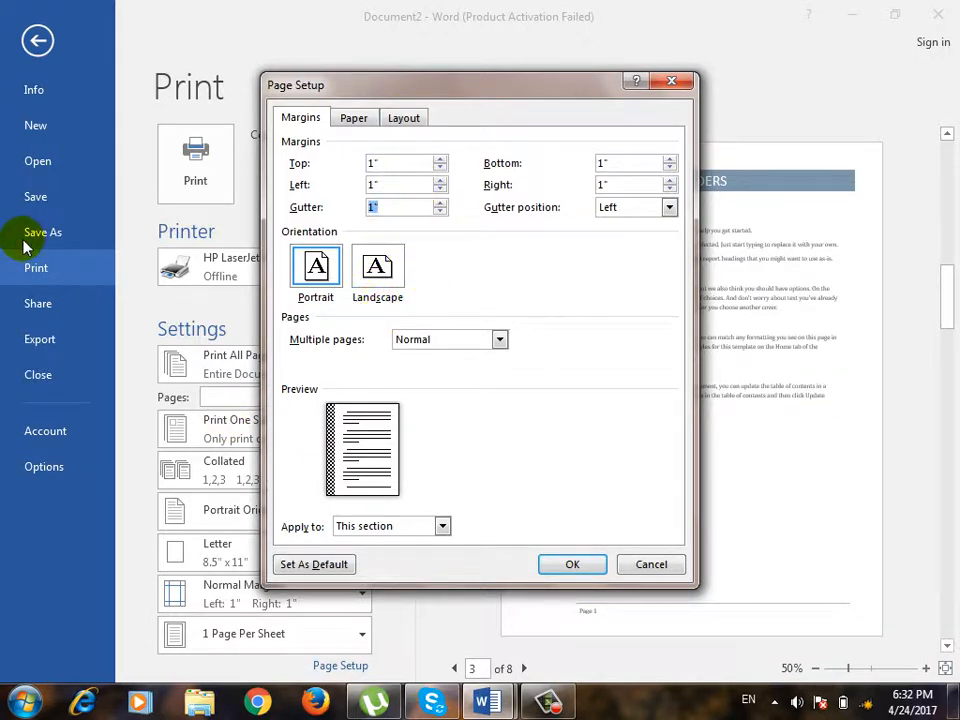
type("0")
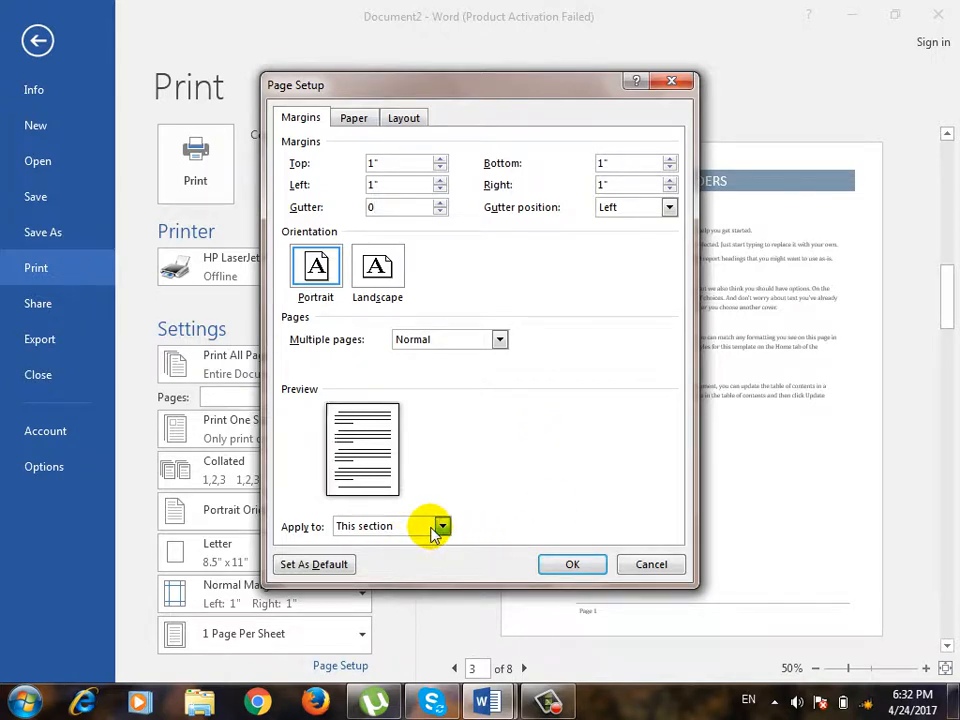
left_click(440, 527)
left_click(434, 529)
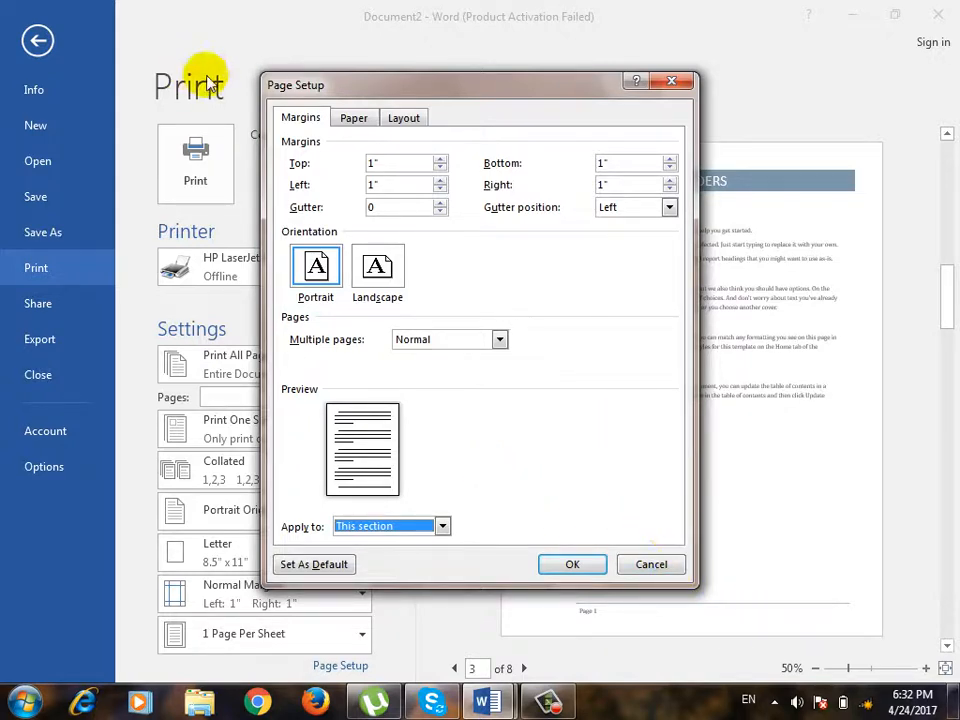
Review the Paper settings in Page Setup, including the paper-size choices, width and height, and close the dialog without changes.
left_click(338, 115)
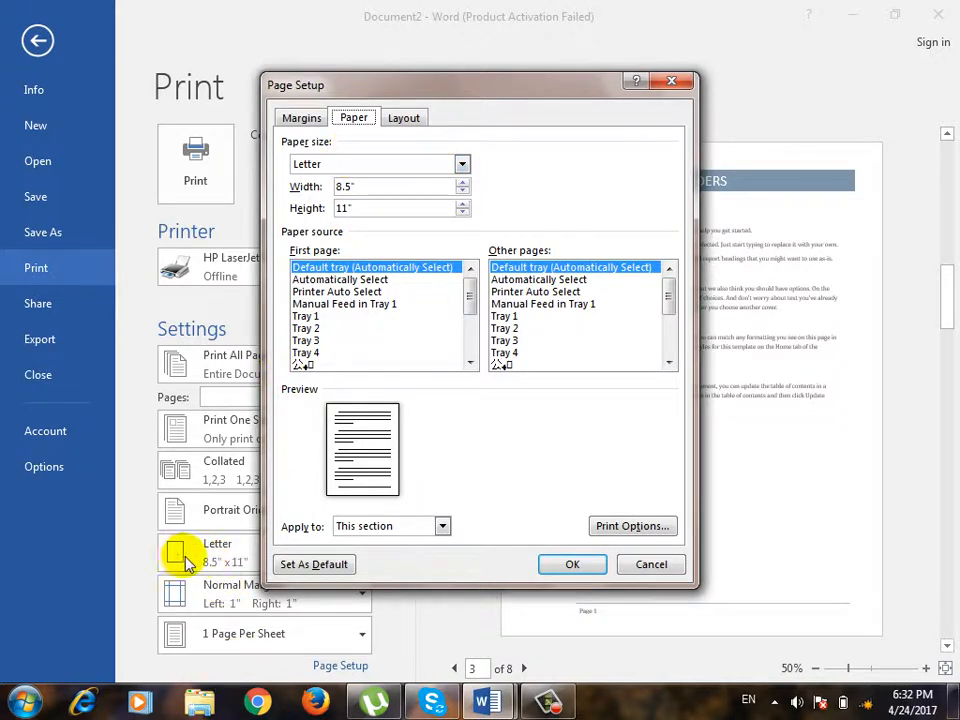
left_click(369, 185)
left_click(369, 164)
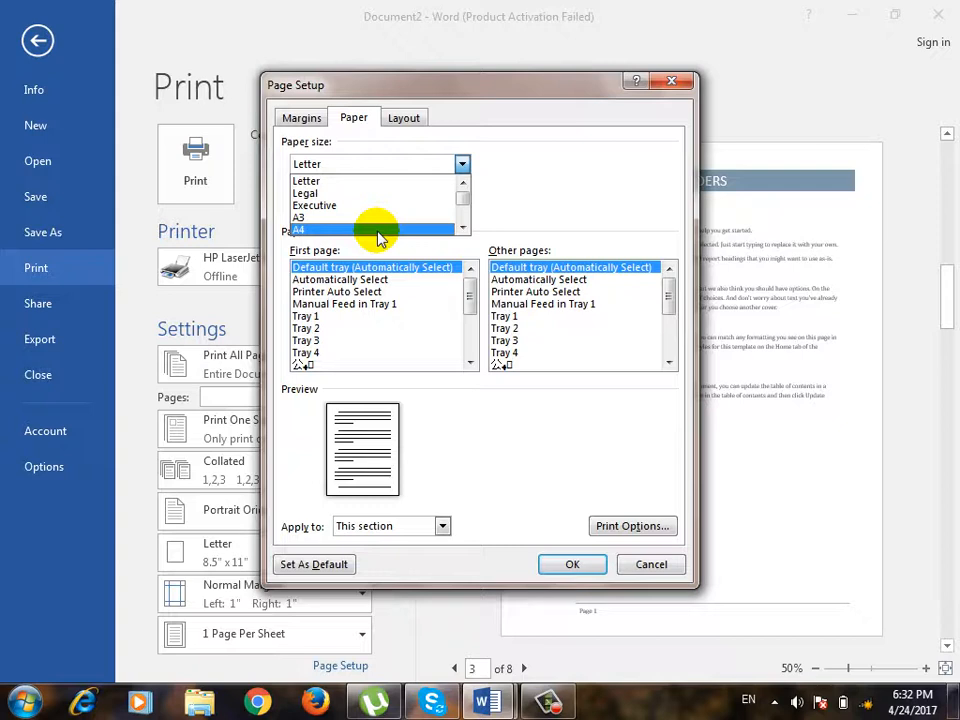
scroll(379, 228, "down", 1)
left_click(534, 177)
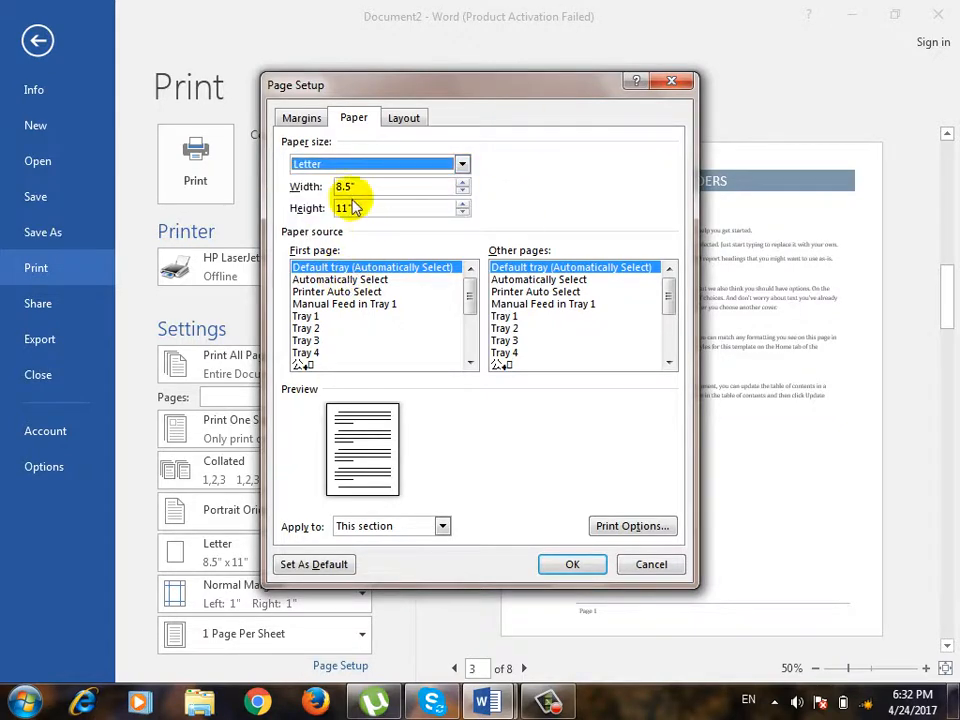
key("Tab")
key("Tab")
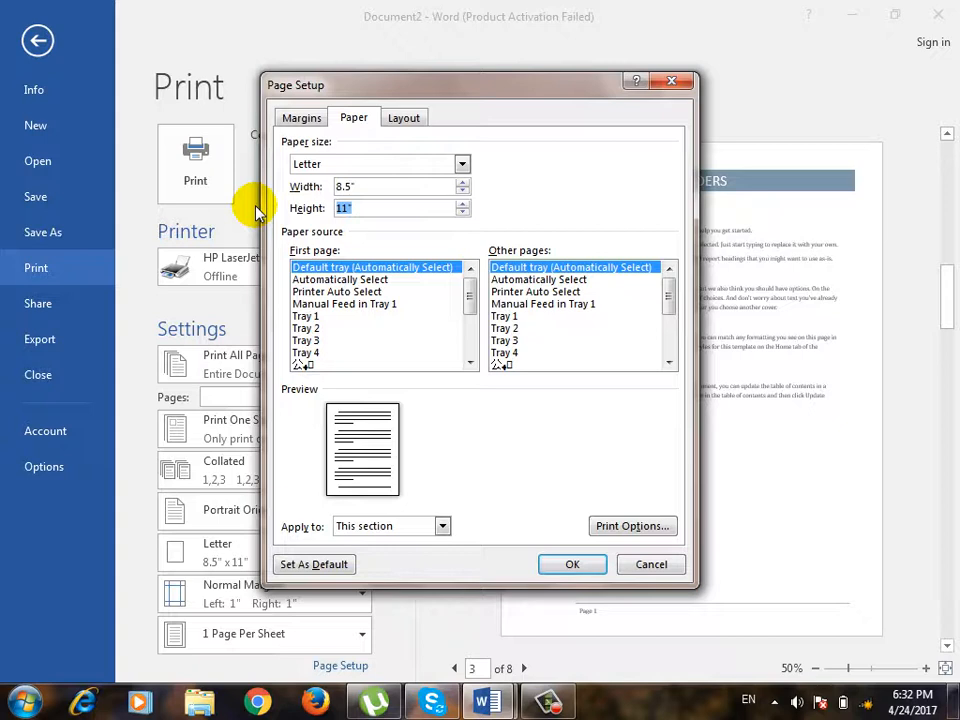
left_click_drag(407, 188, 106, 204)
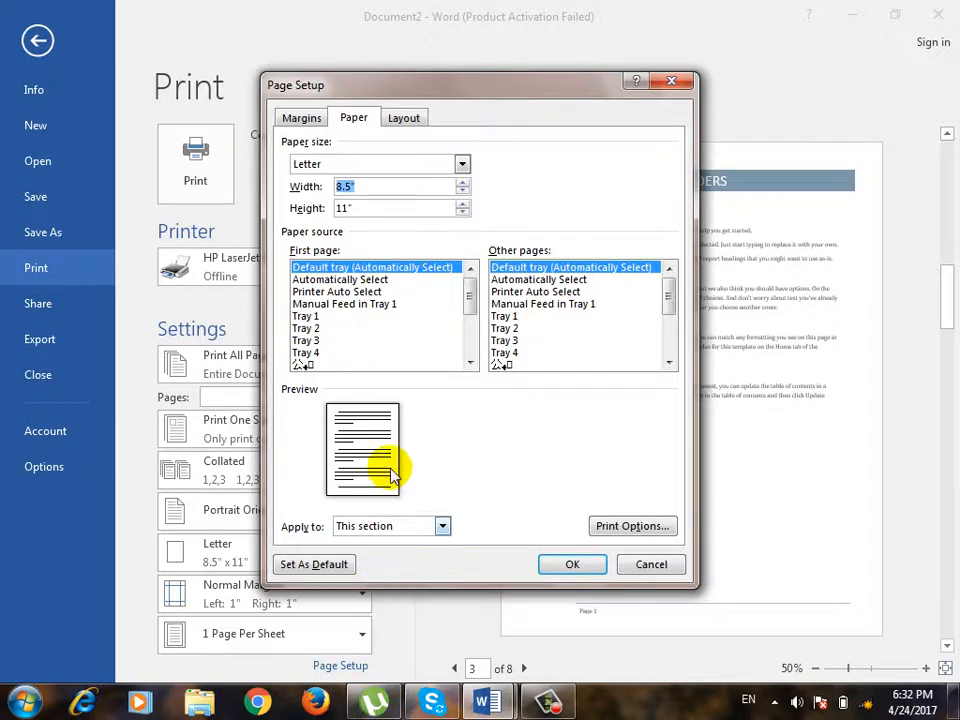
left_click(651, 564)
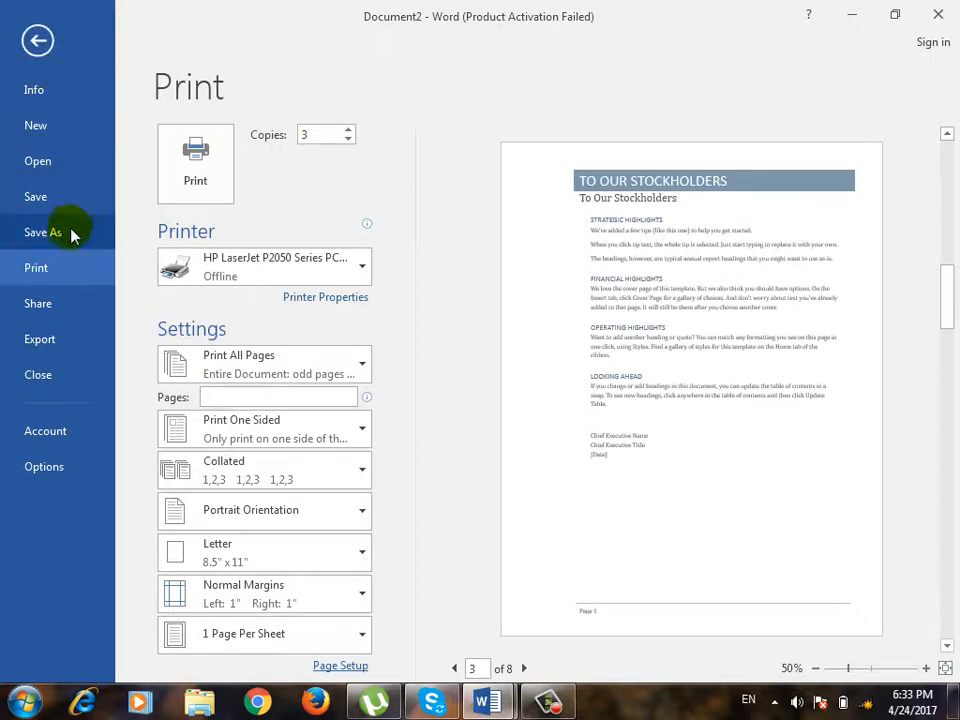
Start a PDF/XPS export, dismiss the Windows prompt by keeping the current color scheme but asking again, and return to Document2.
left_click(62, 345)
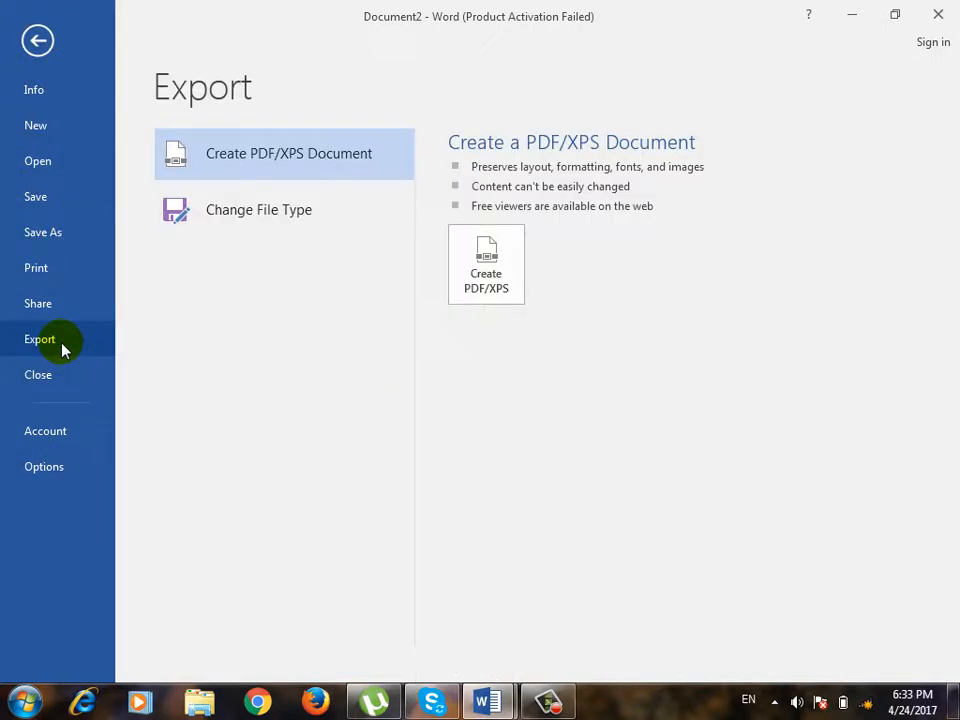
left_click(475, 298)
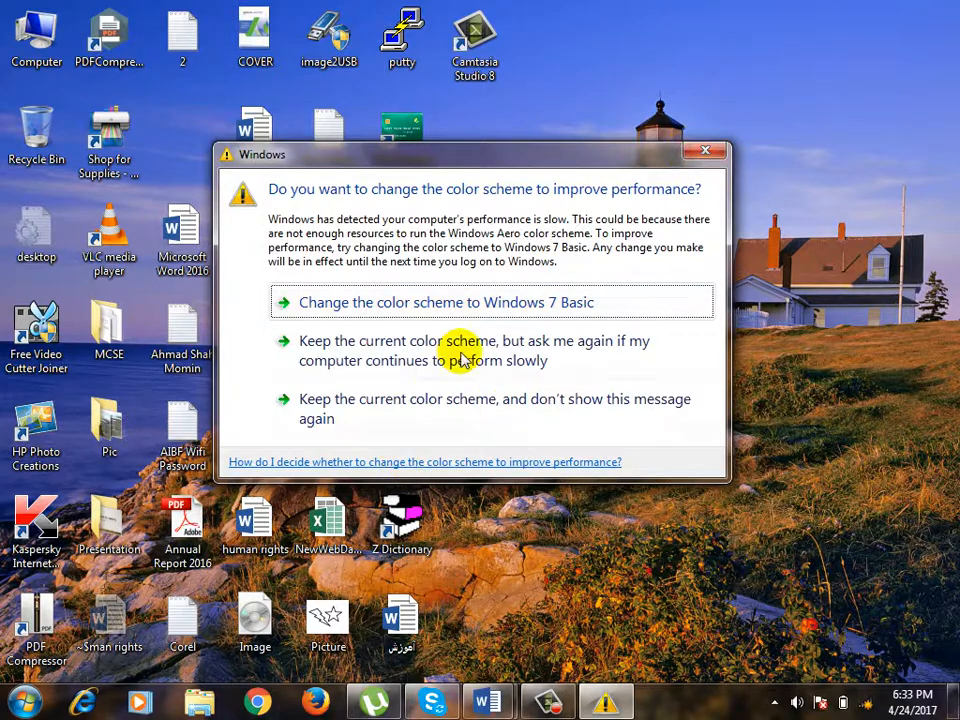
left_click(643, 360)
mouse_move(503, 710)
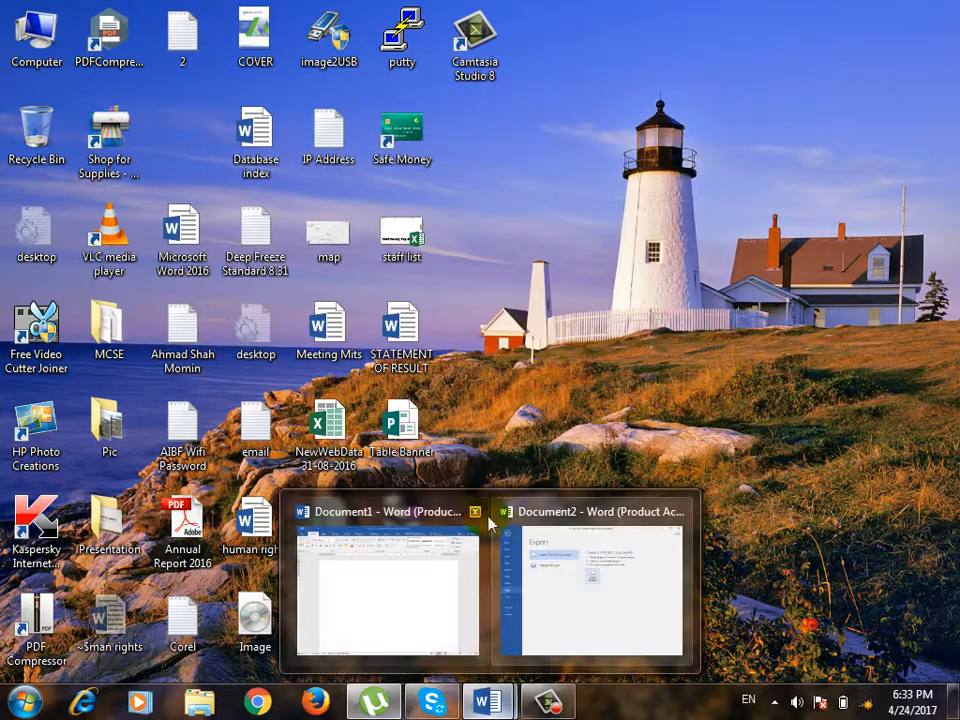
left_click(583, 560)
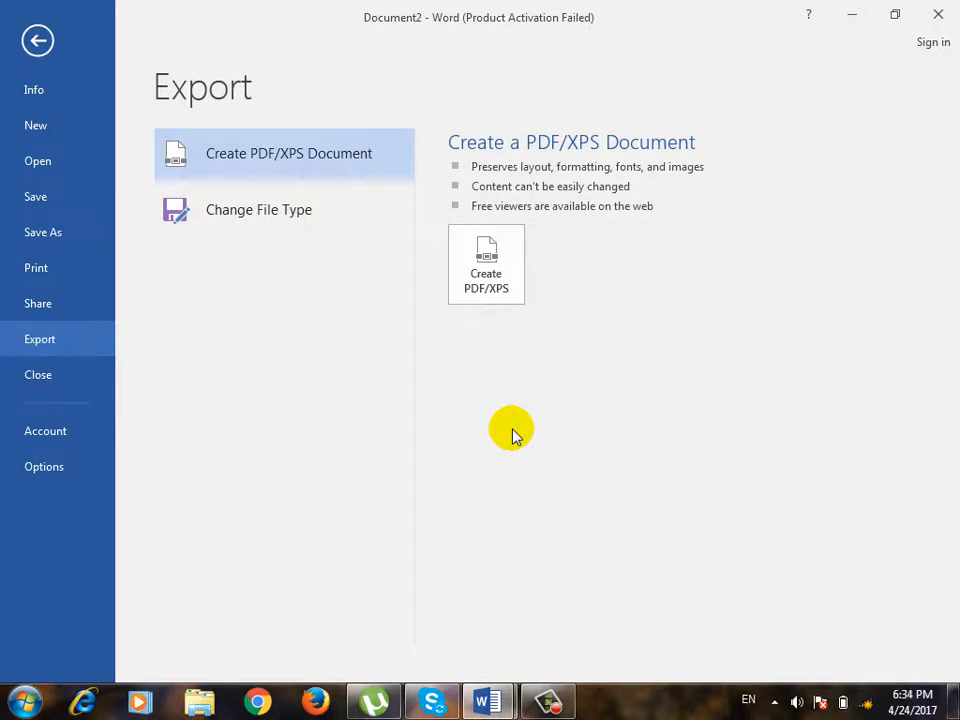
key("super+d")
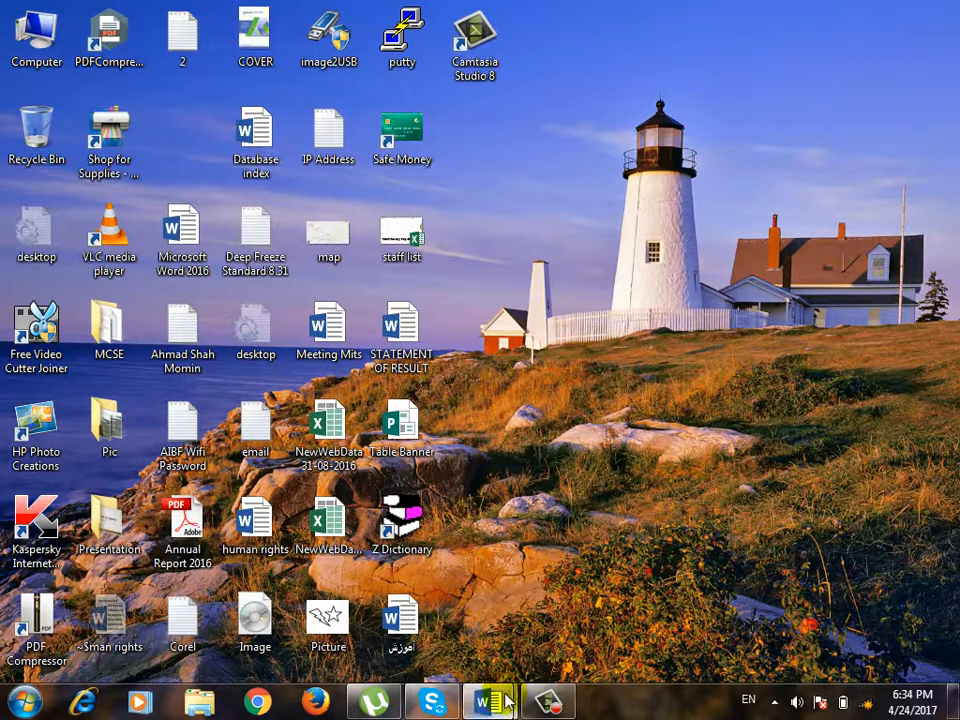
mouse_move(507, 702)
left_click(596, 553)
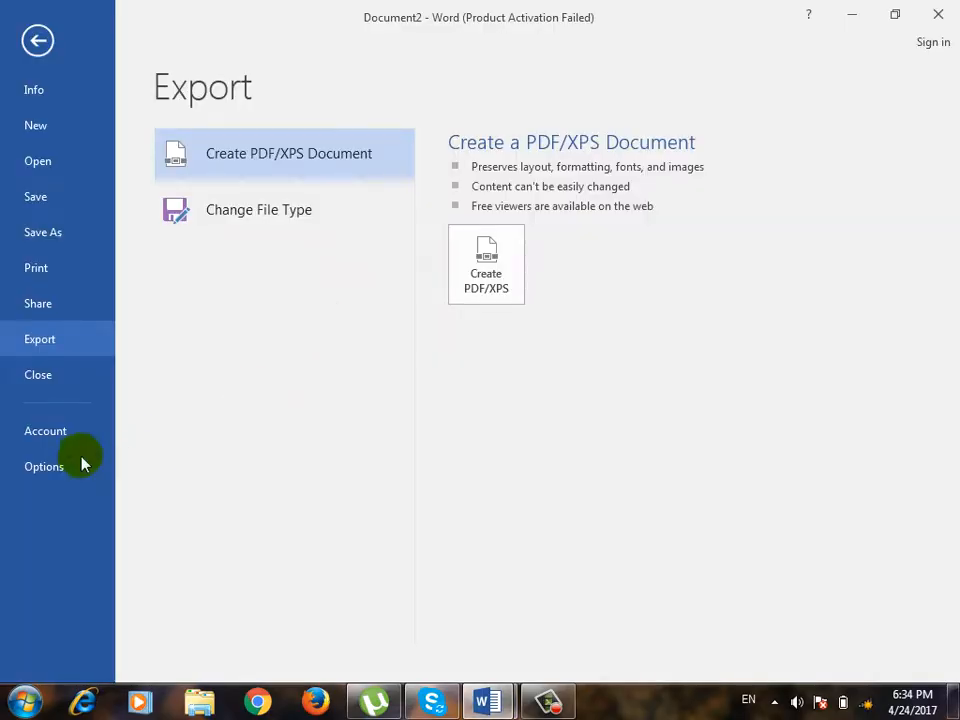
Select the two To Our Stockholders headings on page 3 and preview other fonts on them without applying one.
left_click(40, 45)
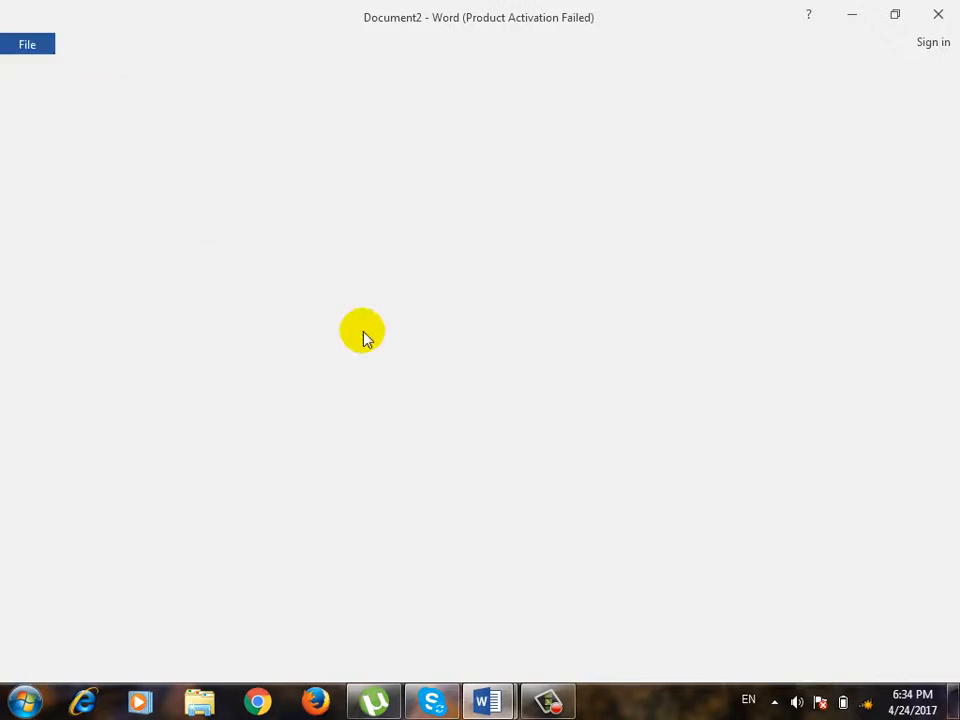
left_click_drag(456, 232, 274, 221)
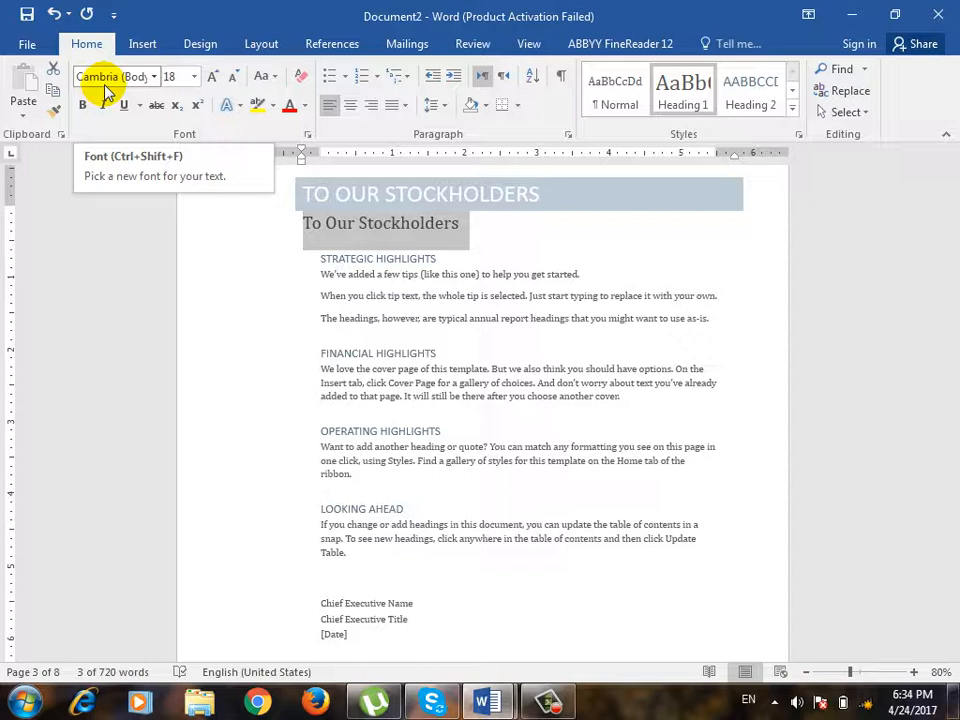
left_click(155, 78)
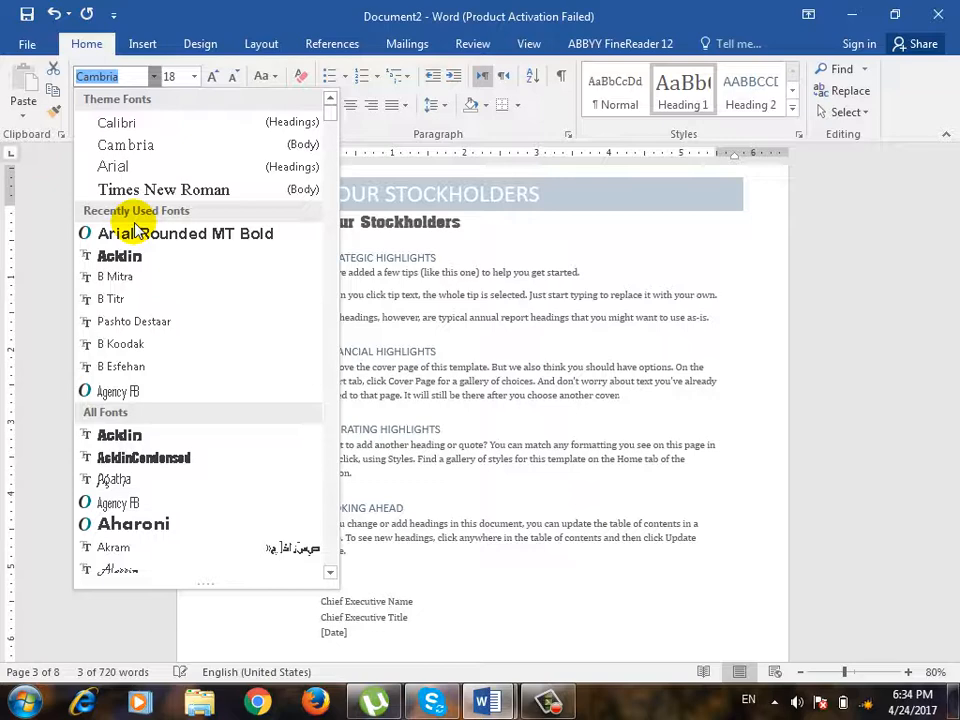
left_click(164, 10)
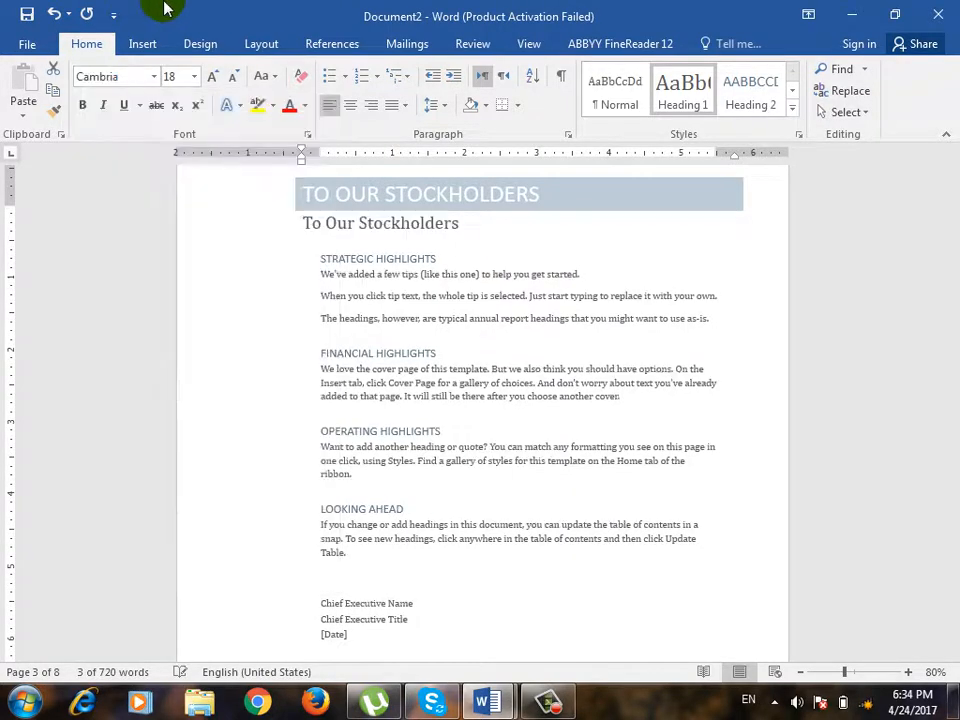
Export the document as a PDF named Word File PDF in the Documents library.
left_click(22, 44)
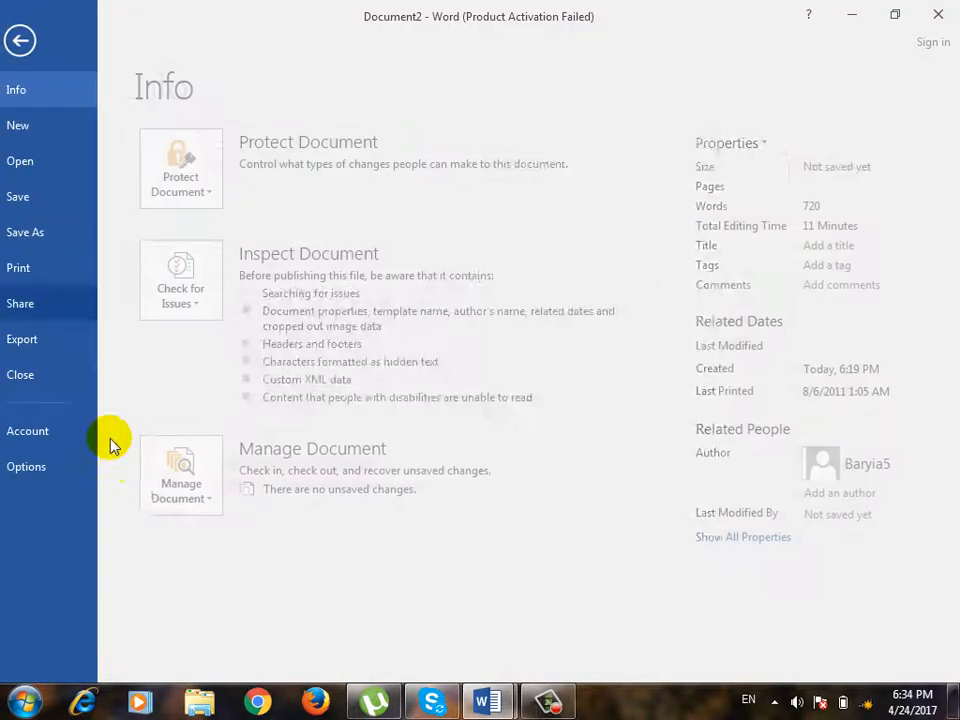
left_click(68, 347)
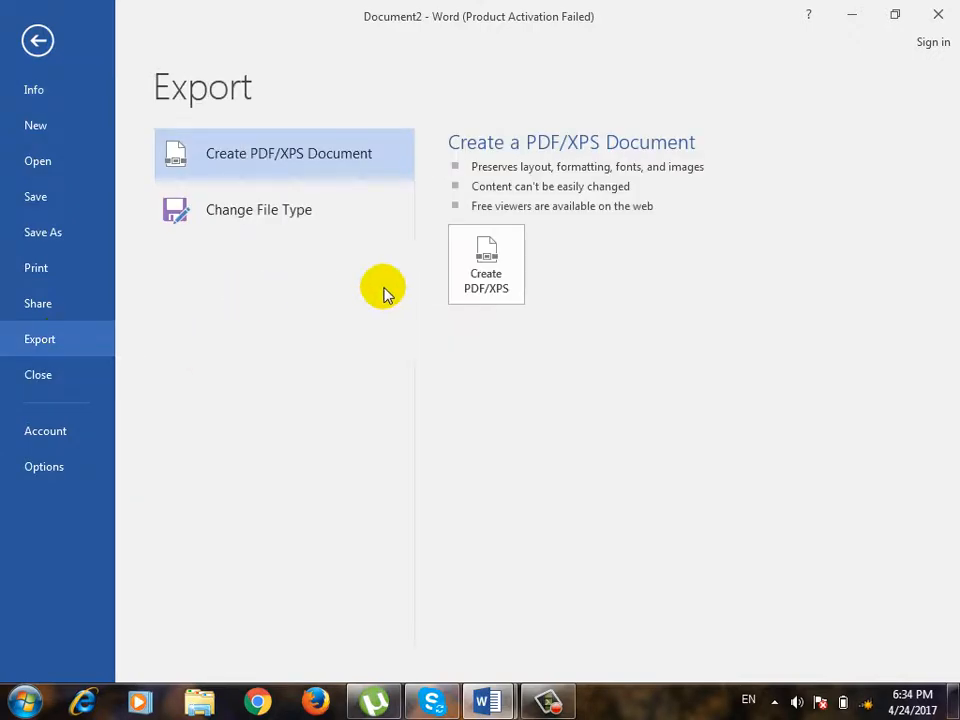
left_click(511, 252)
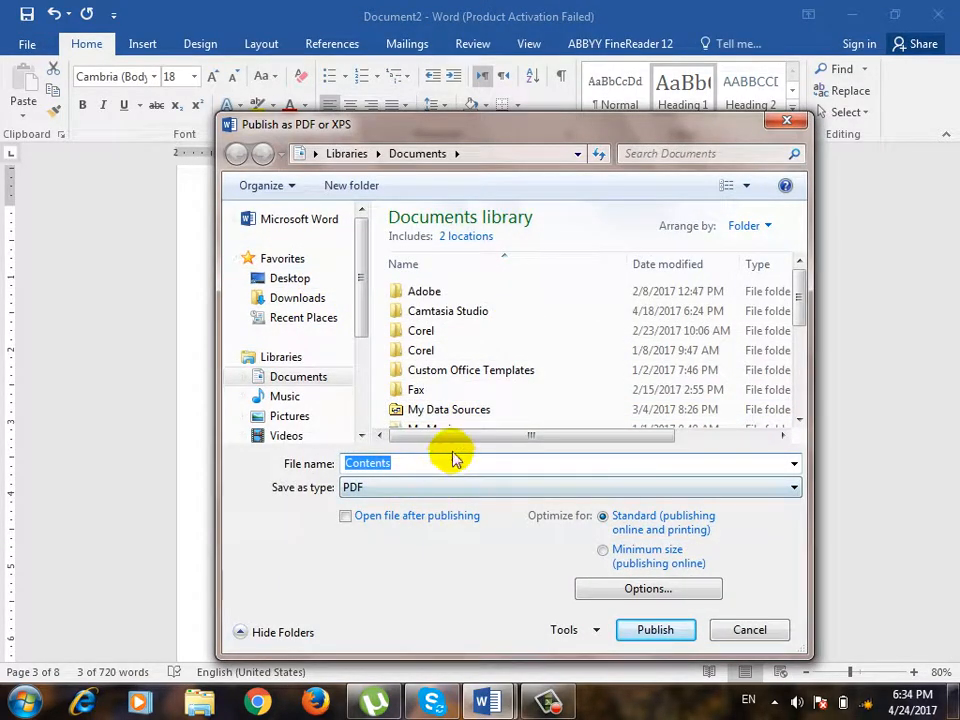
type("Wo")
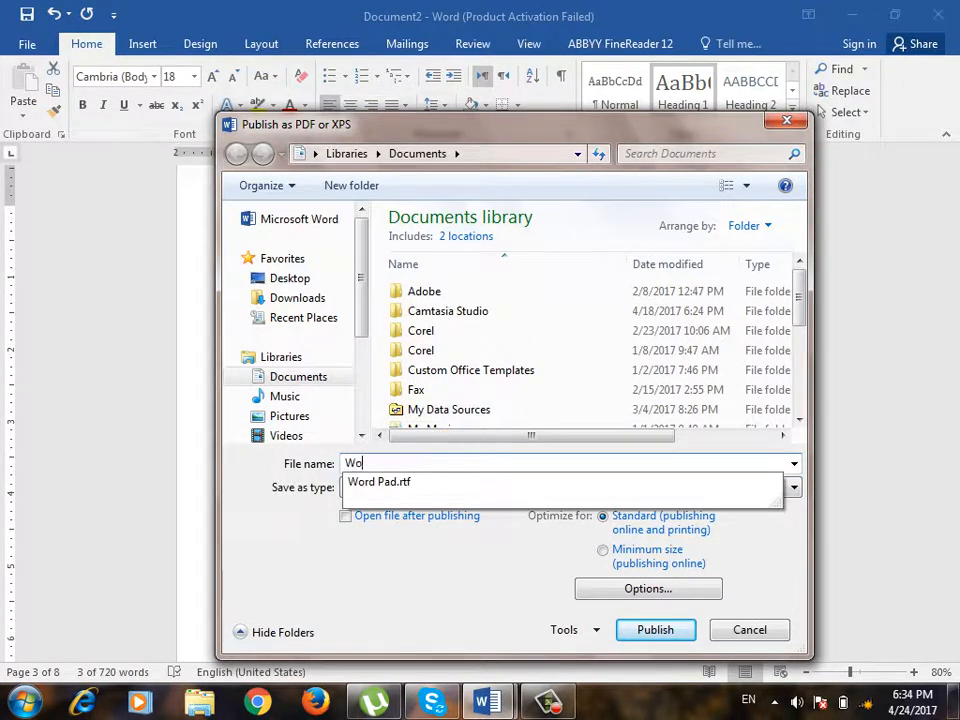
type("rd File PDF")
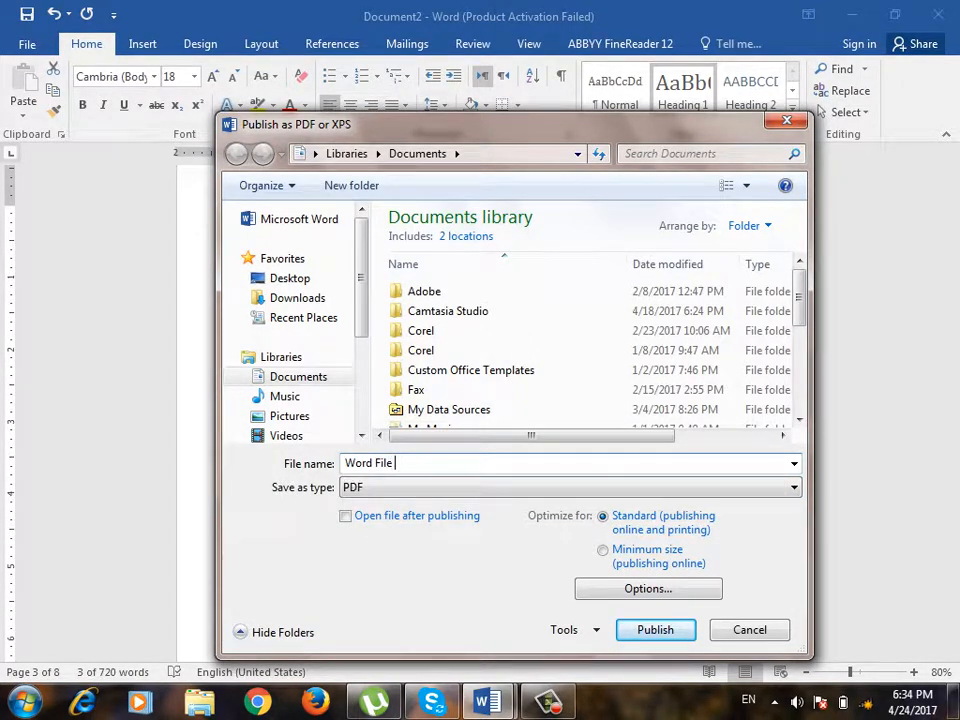
left_click(659, 630)
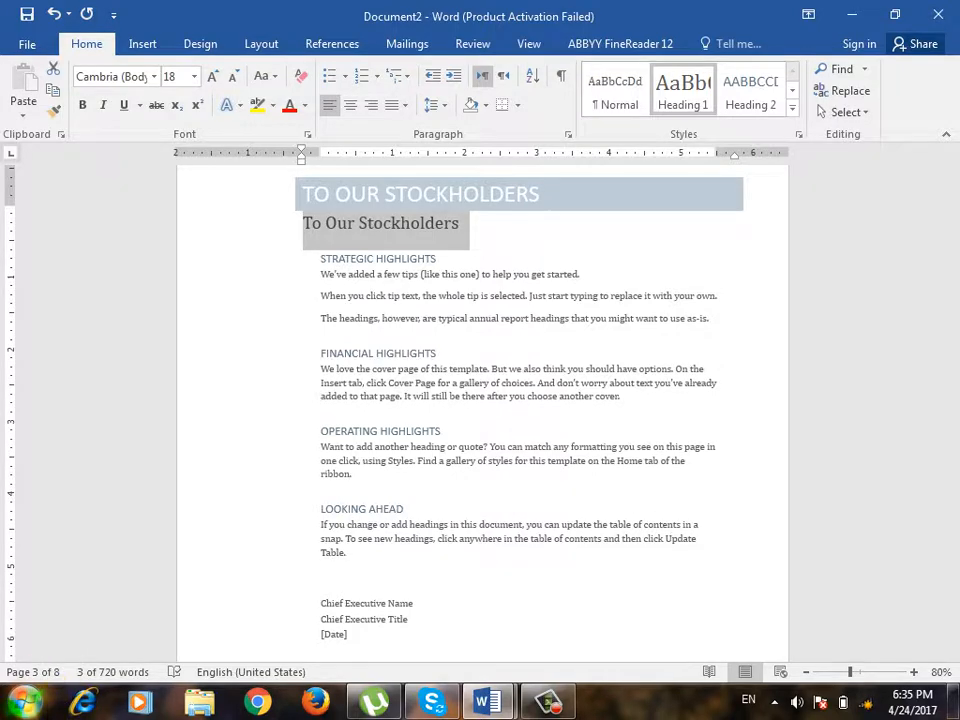
Switch to the Documents library in Windows Explorer and open Word File PDF with Adobe Reader.
left_click(26, 701)
left_click(363, 332)
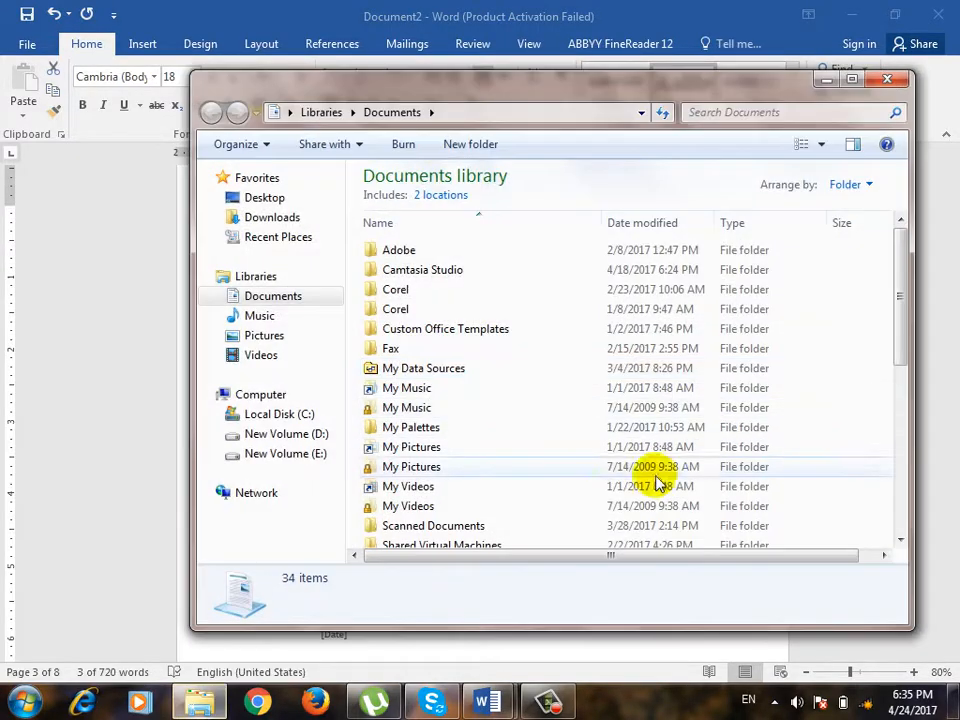
scroll(660, 486, "down", 6)
left_click(647, 477)
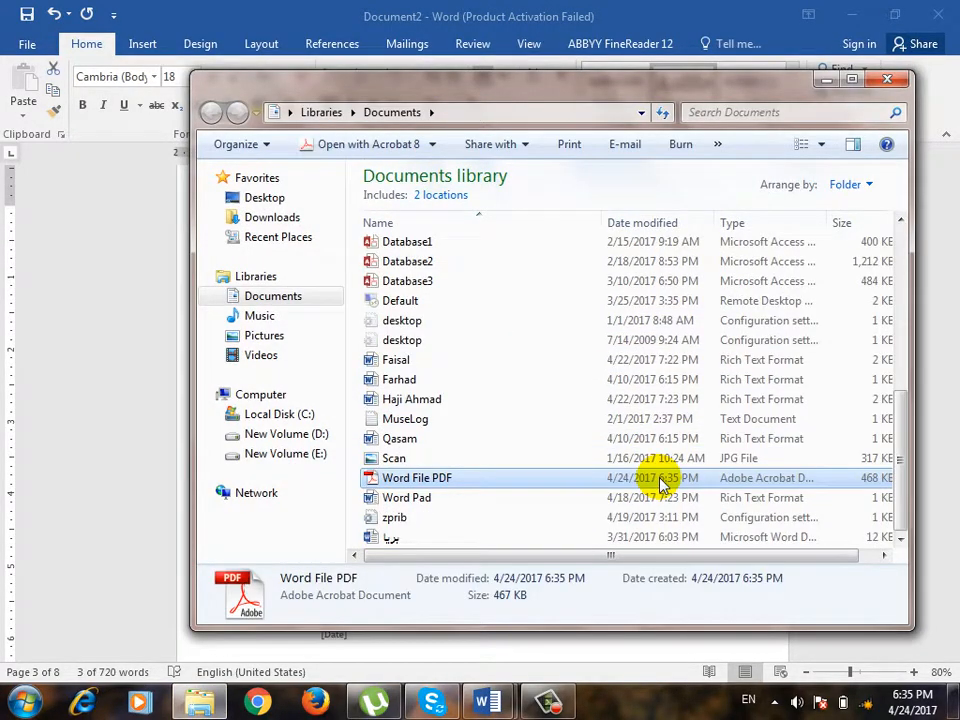
right_click(421, 479)
mouse_move(577, 342)
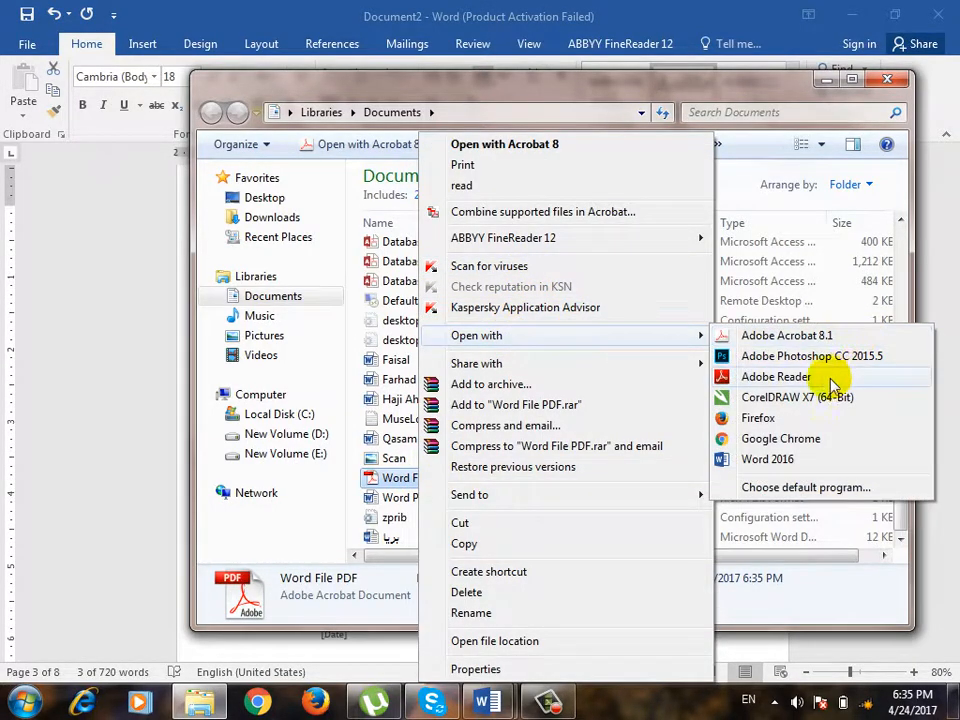
left_click(805, 377)
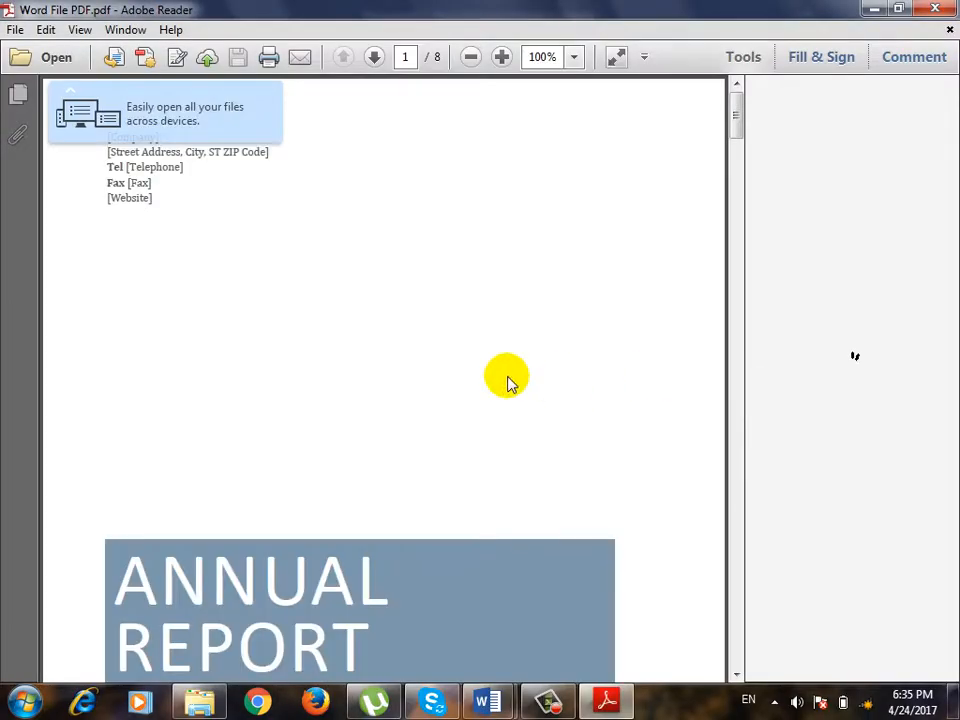
Look through the exported PDF as far as the To Our Stockholders page, close it, and switch back to Document2 in Word.
scroll(527, 407, "down", 6)
scroll(527, 410, "down", 6)
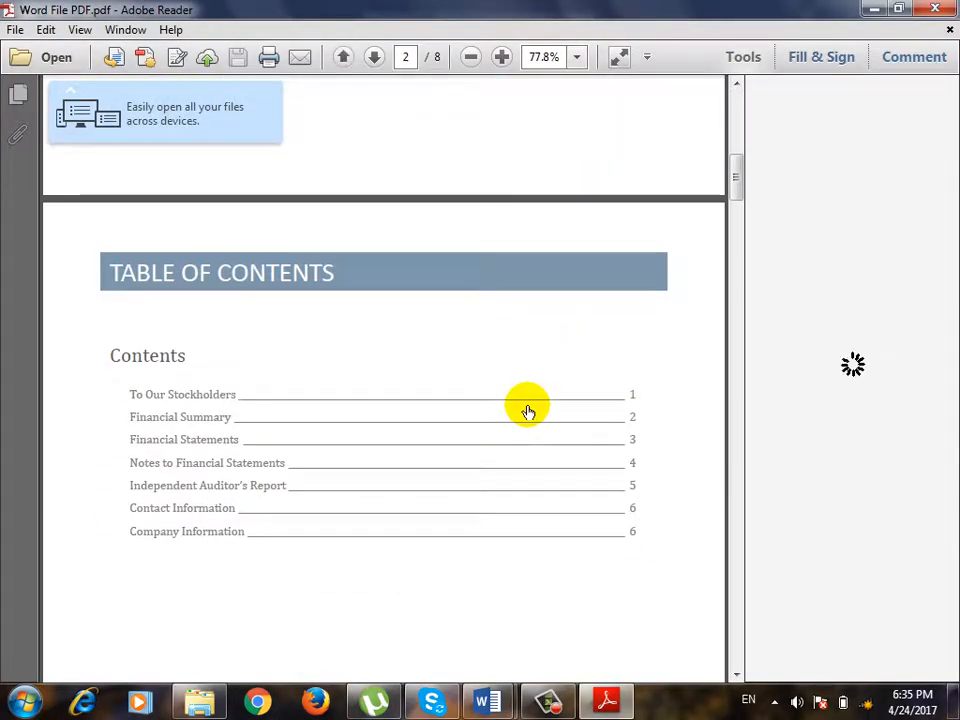
scroll(527, 415, "down", 5)
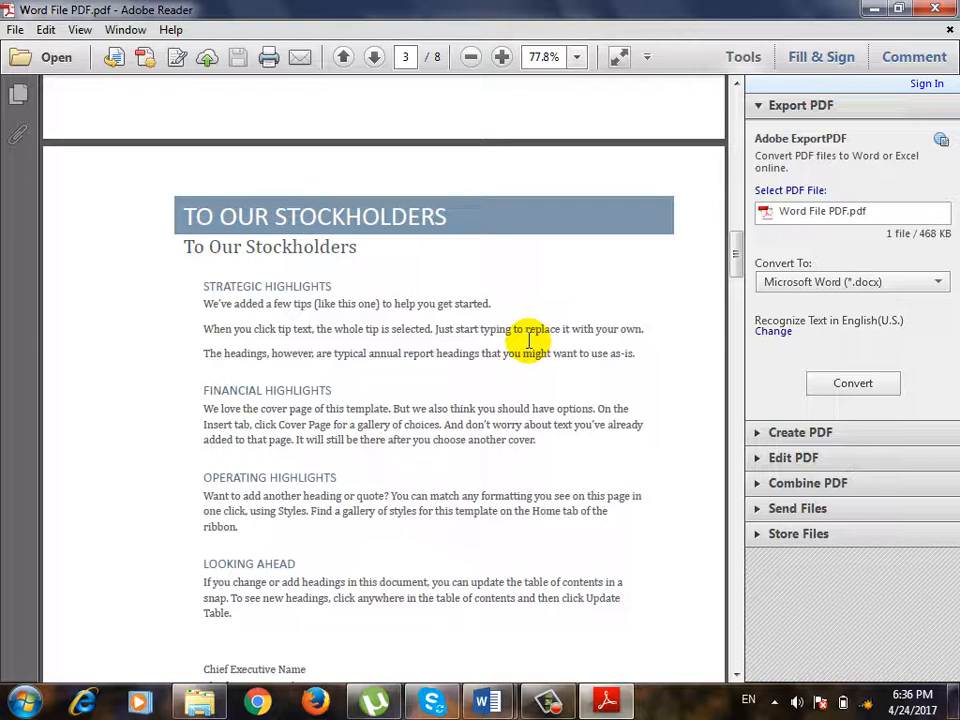
left_click(918, 18)
mouse_move(487, 702)
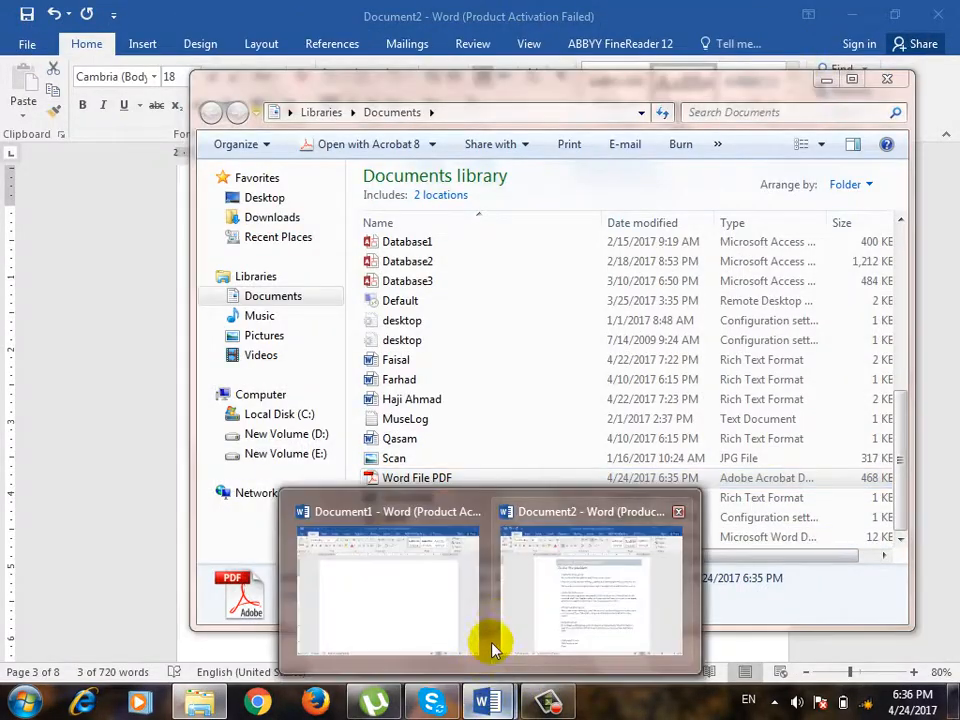
left_click(495, 645)
Try to sign in to Office from the account page, and view the General section of Word Options without changing anything.
left_click(28, 46)
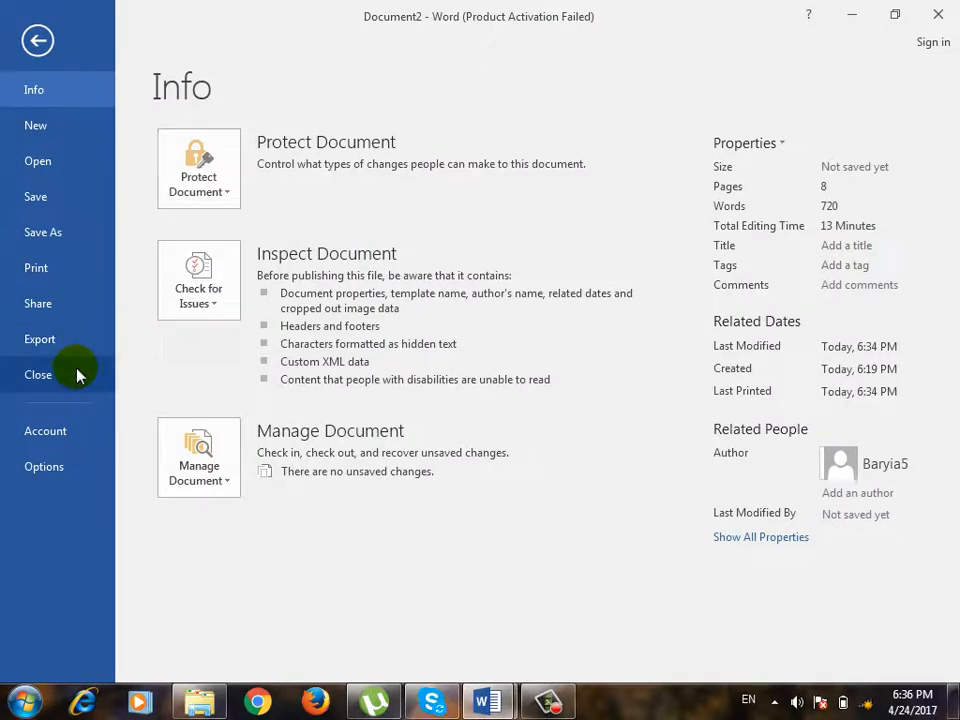
left_click(44, 440)
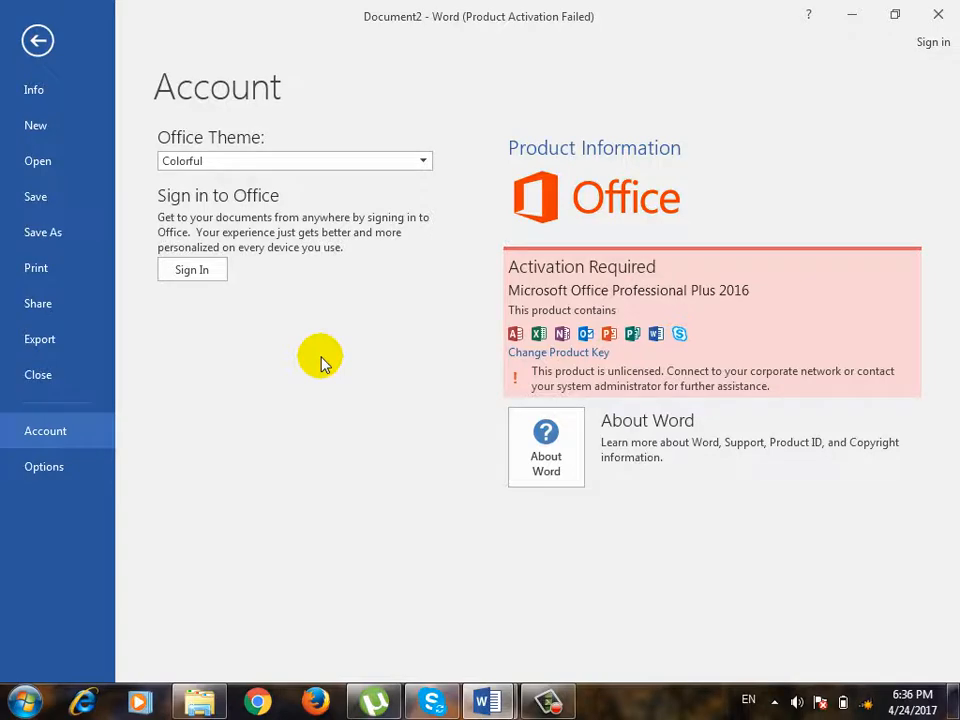
left_click(205, 271)
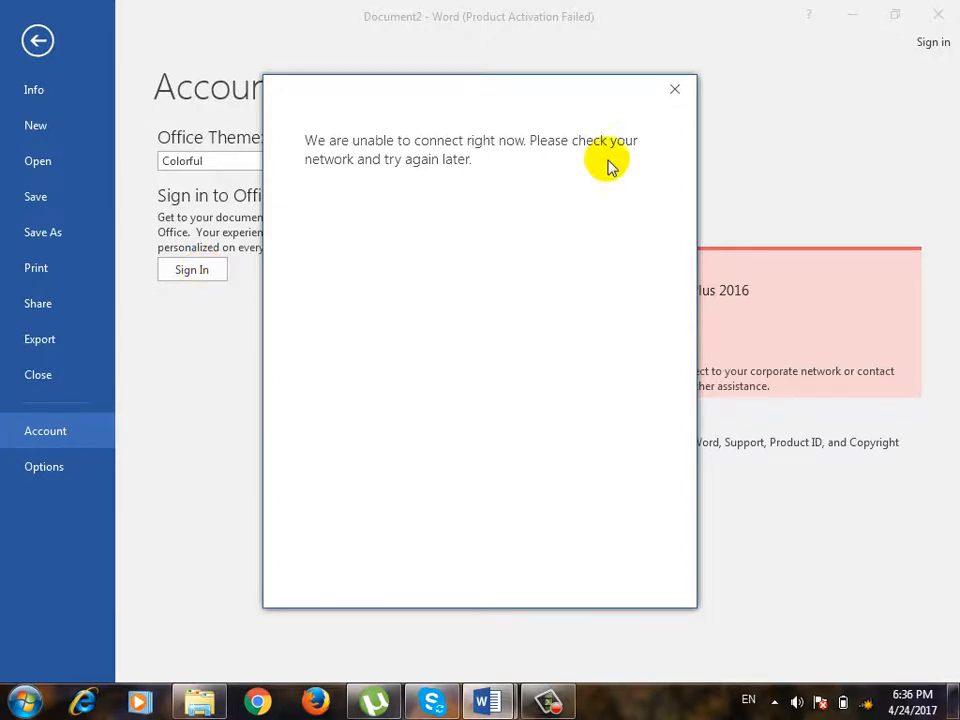
left_click(674, 90)
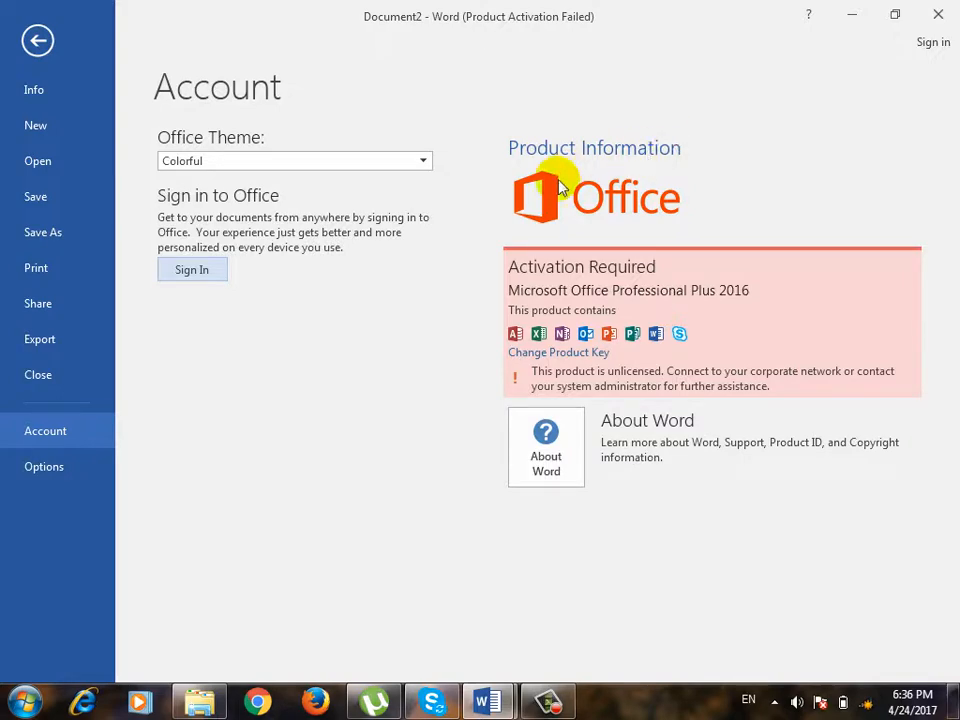
left_click(81, 476)
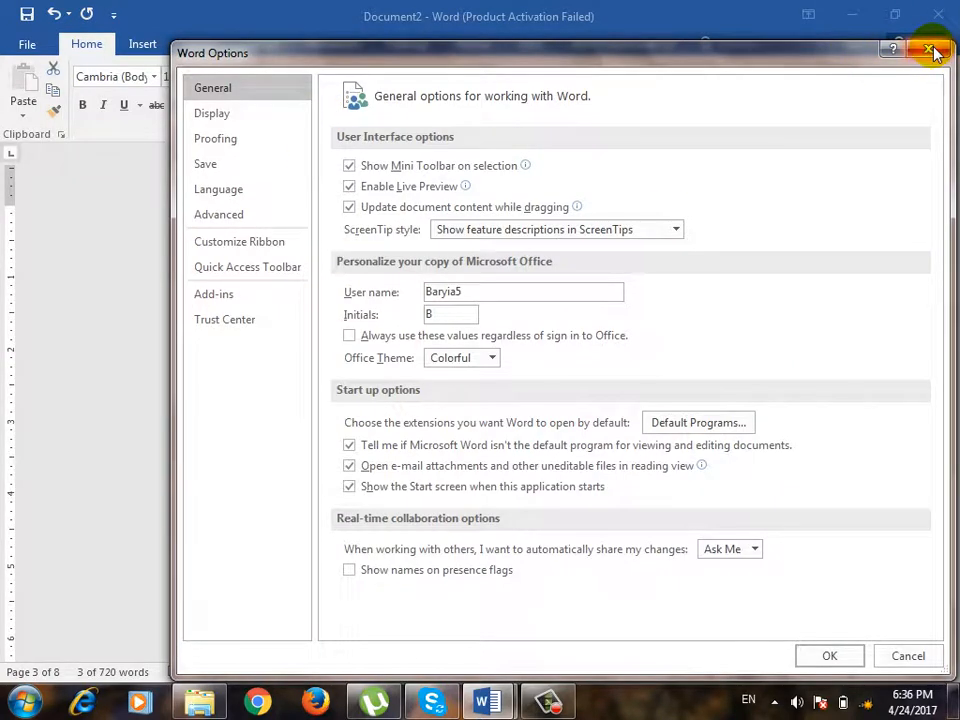
left_click(931, 51)
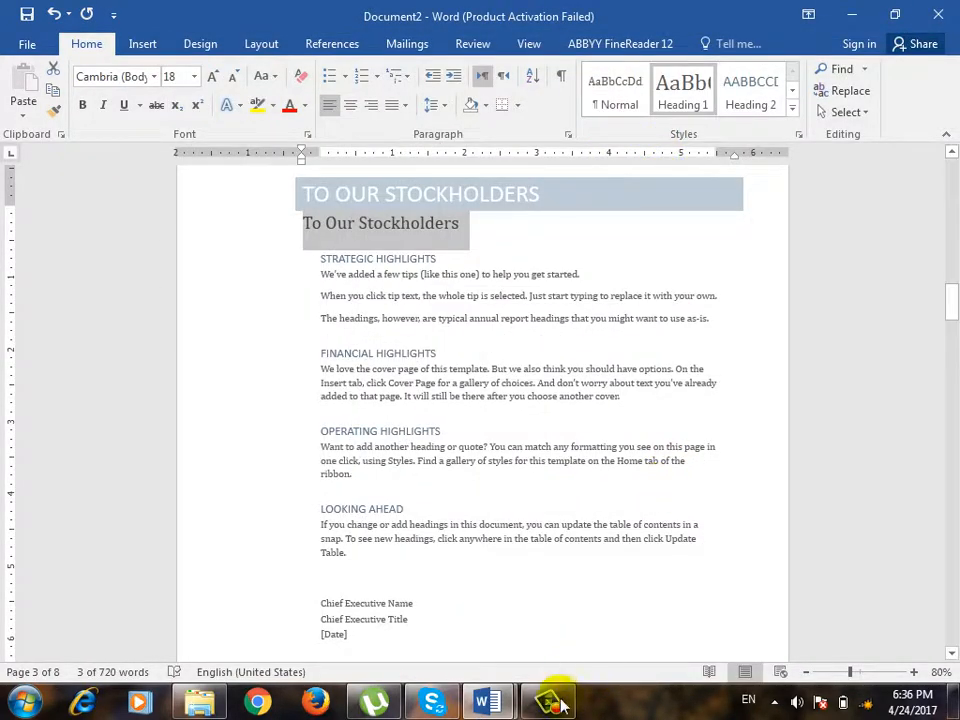